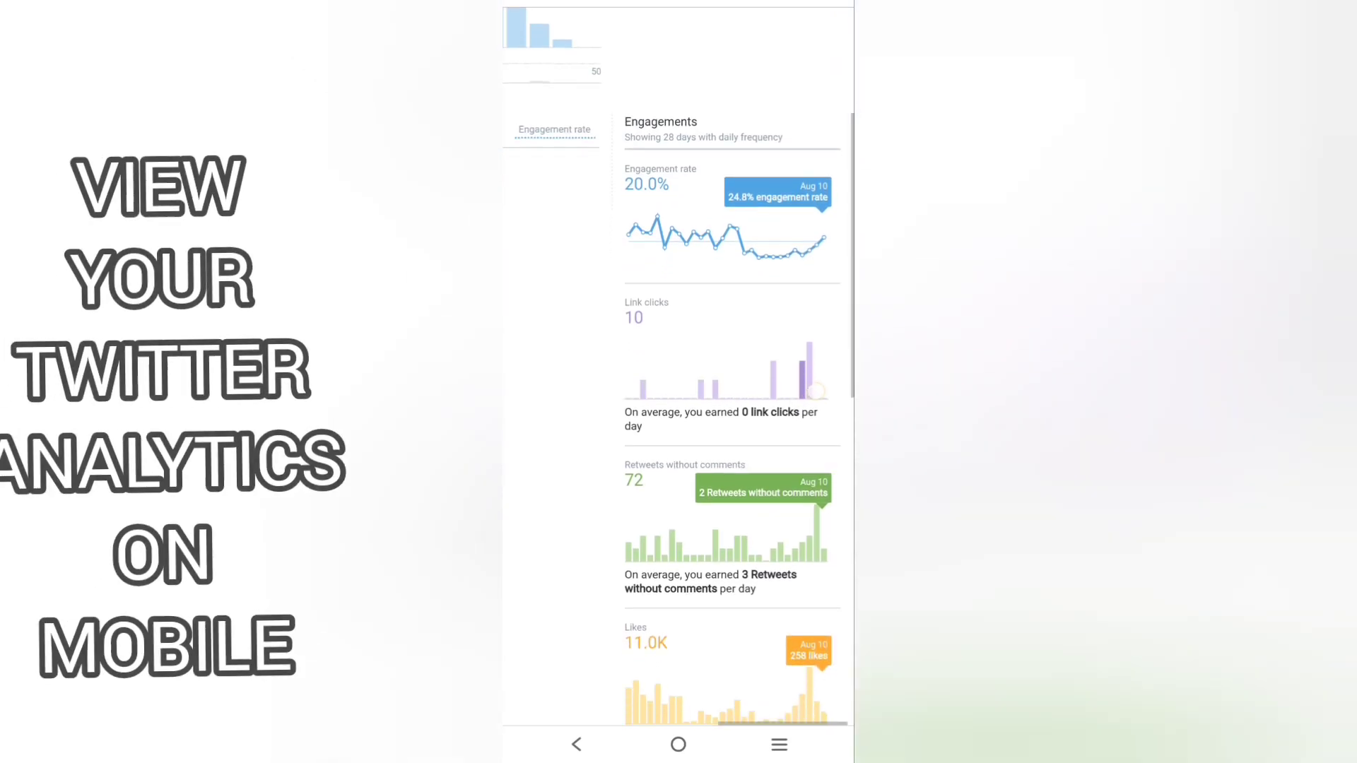
scroll(678, 413, up, 5)
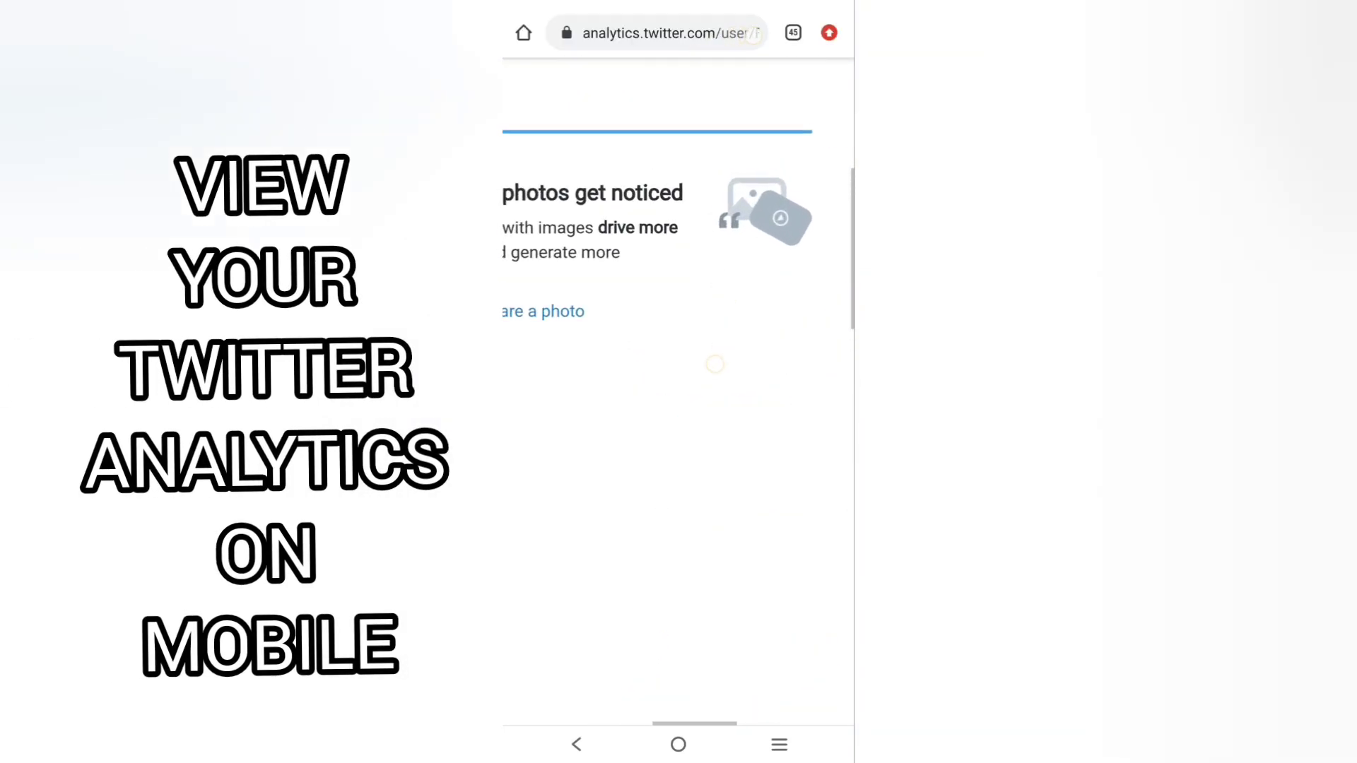
scroll(679, 414, up, 5)
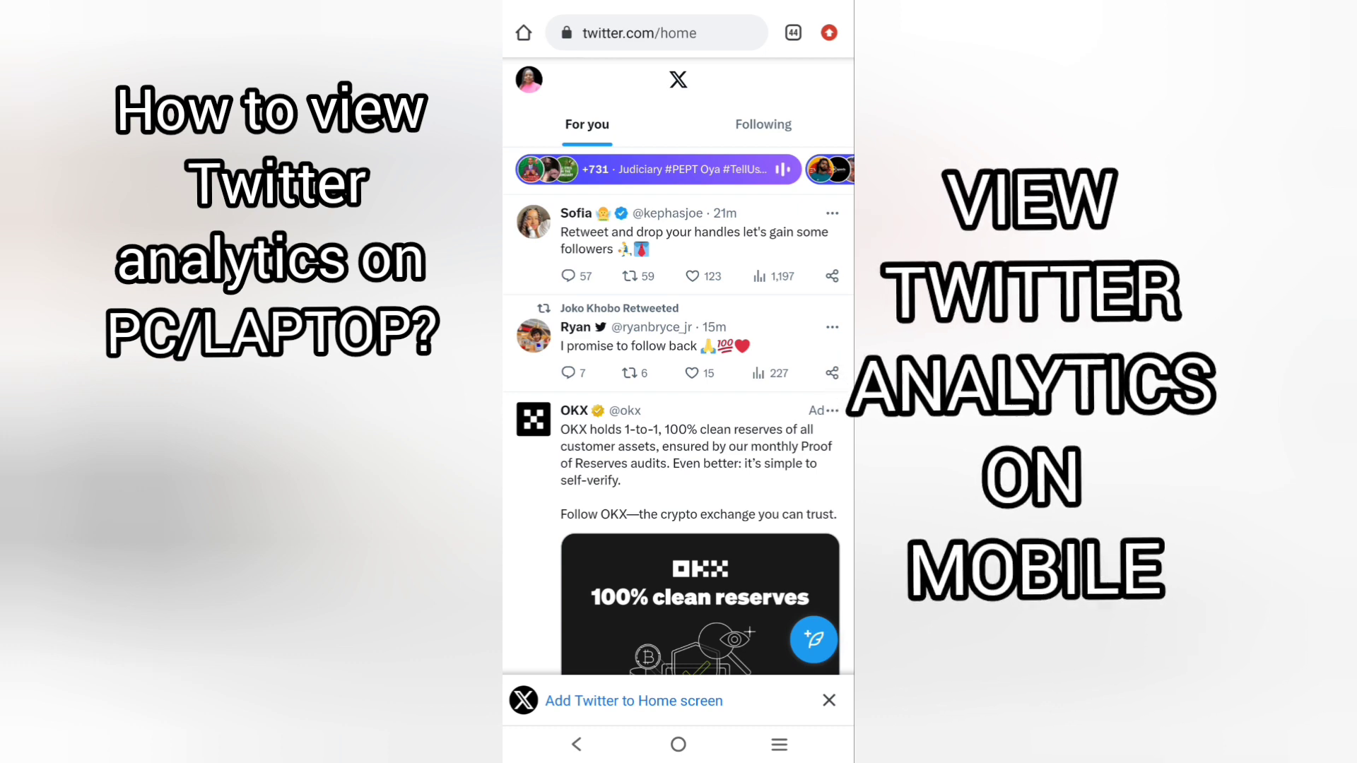
Step: Open Analytics through the profile menu's Creator Studio to see the 28-day account summary
click(528, 79)
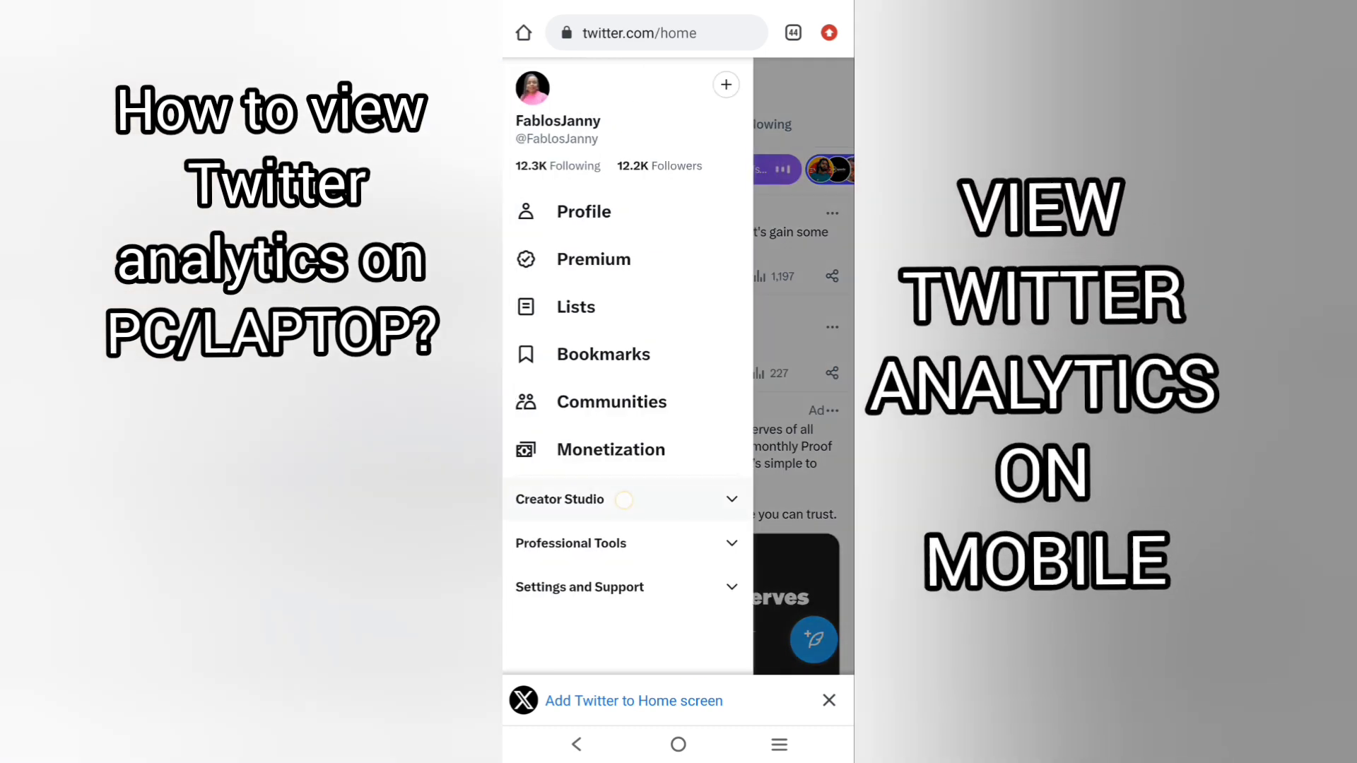
click(560, 500)
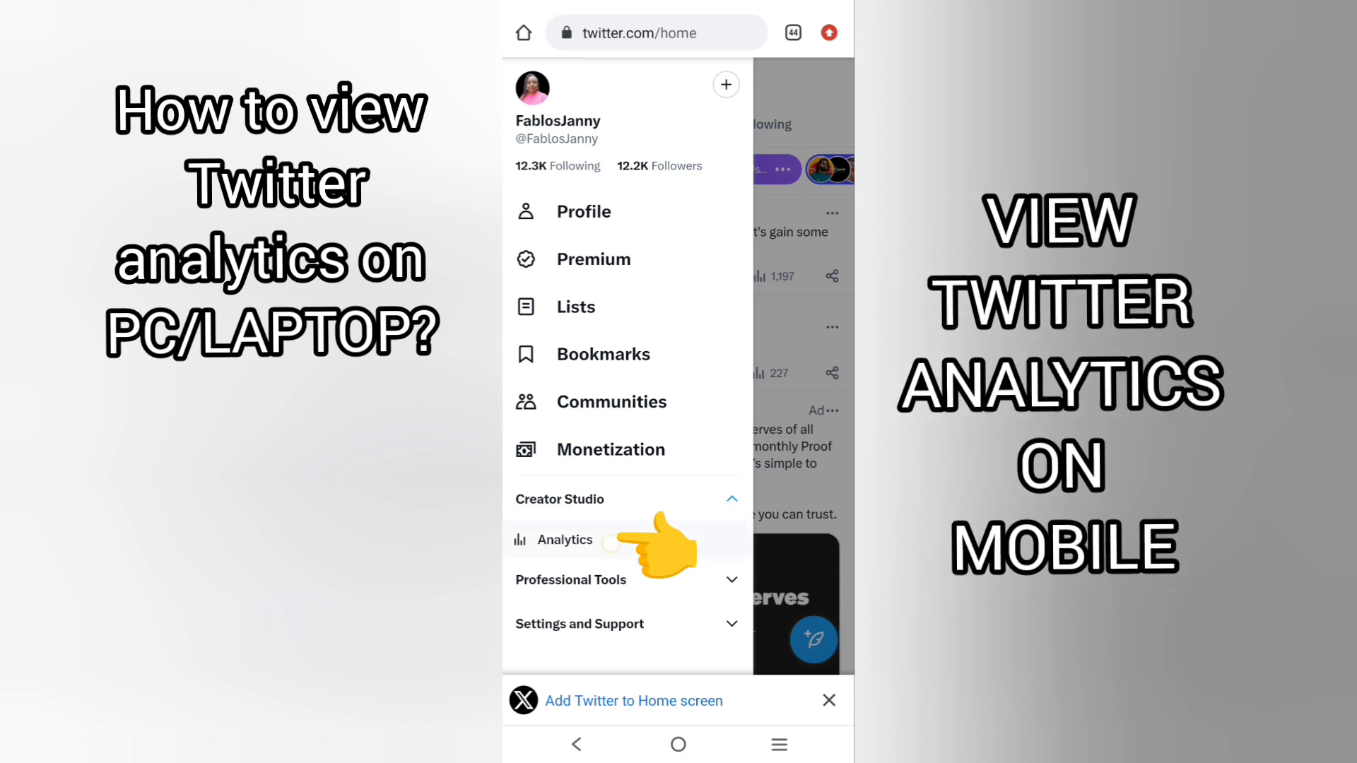
click(566, 540)
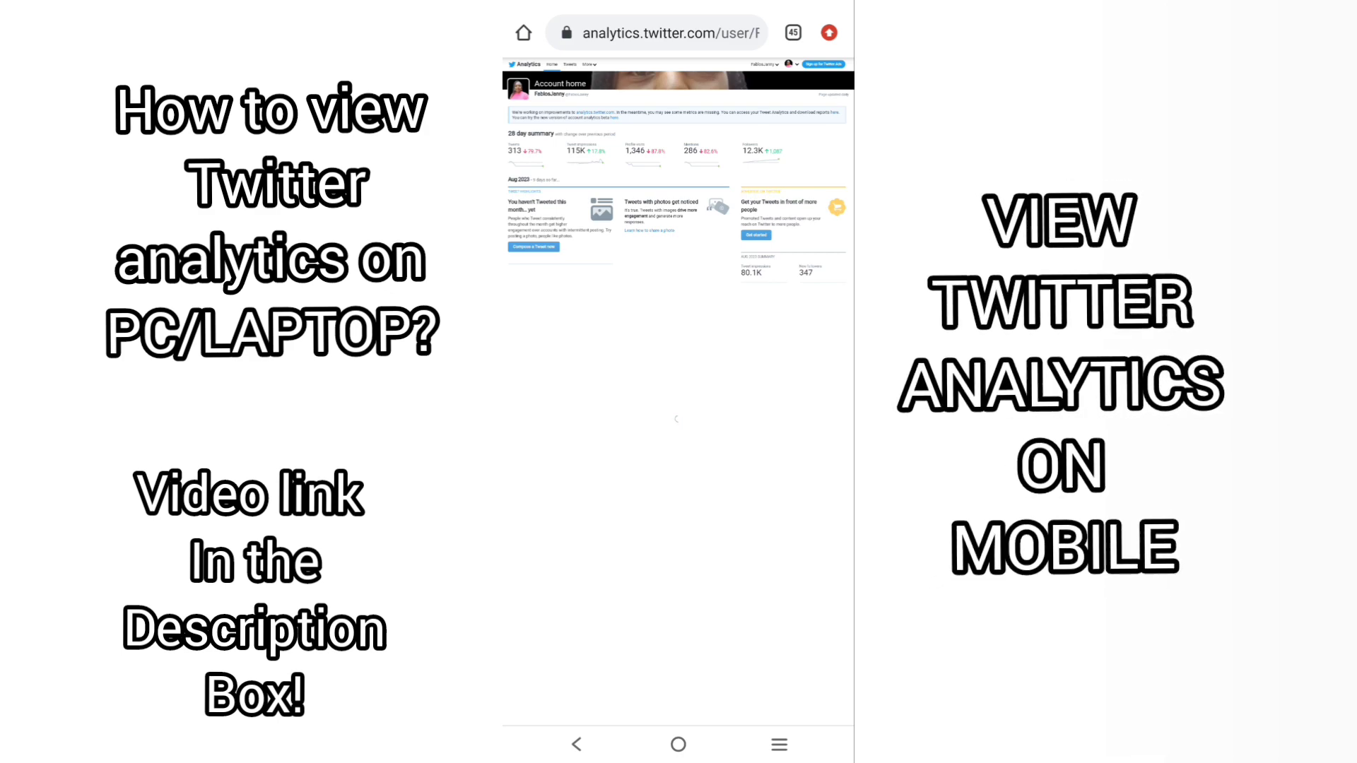
scroll(678, 392, up, 5)
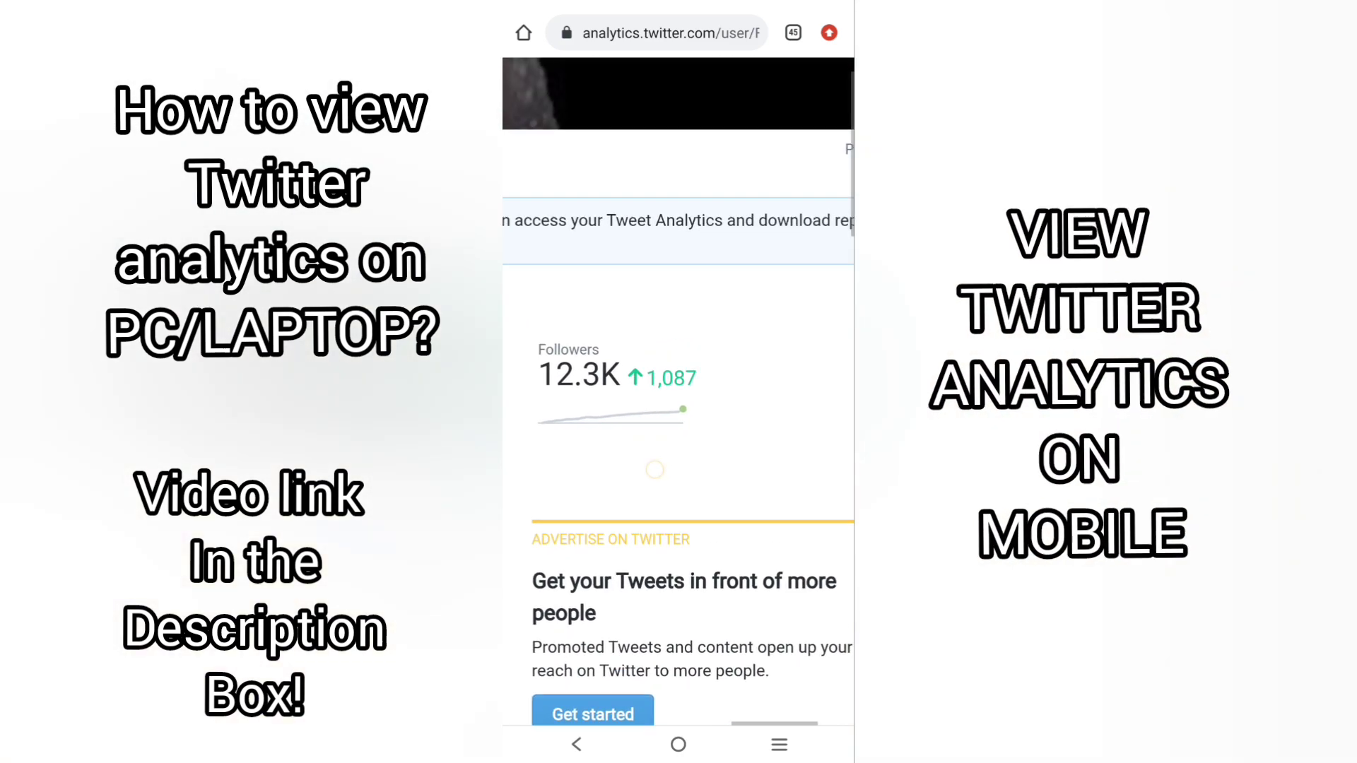
scroll(679, 392, up, 1)
scroll(680, 393, right, 3)
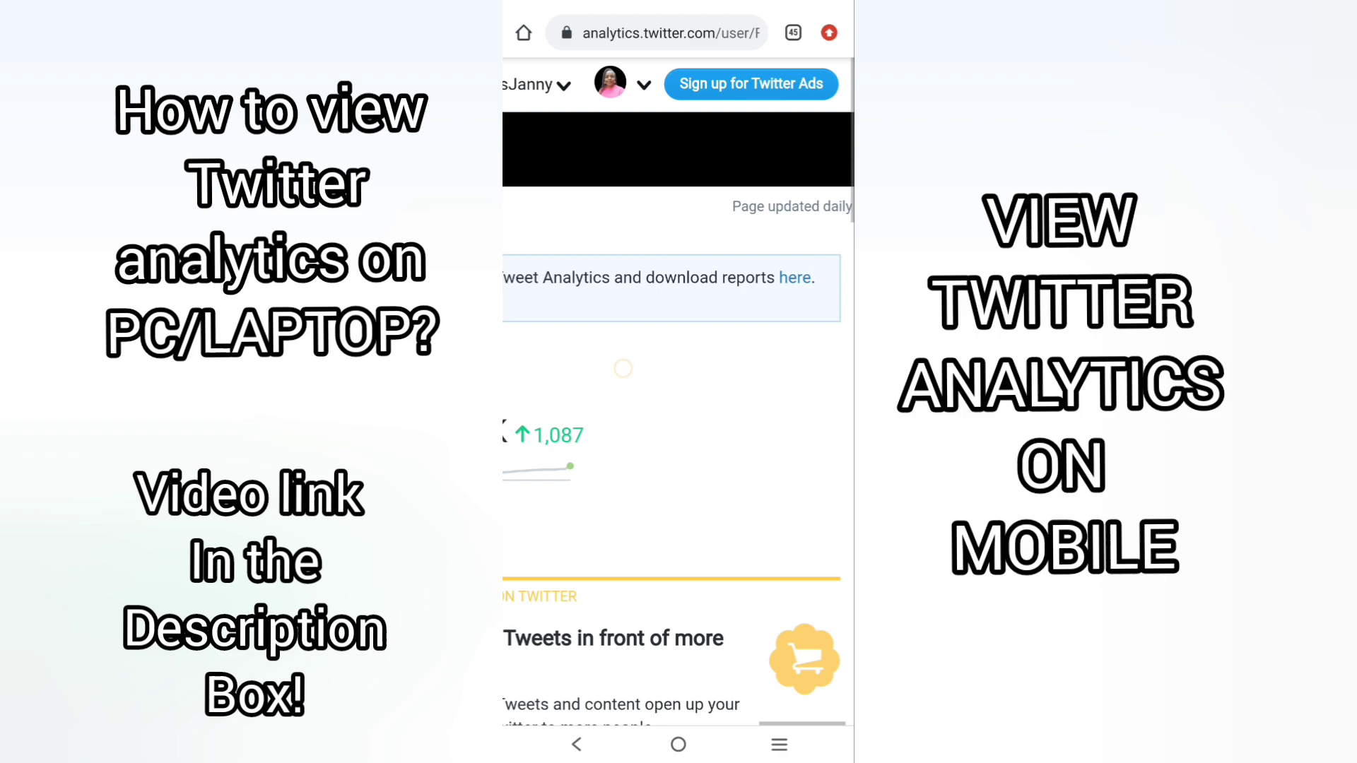
scroll(678, 424, right, 5)
scroll(743, 363, left, 2)
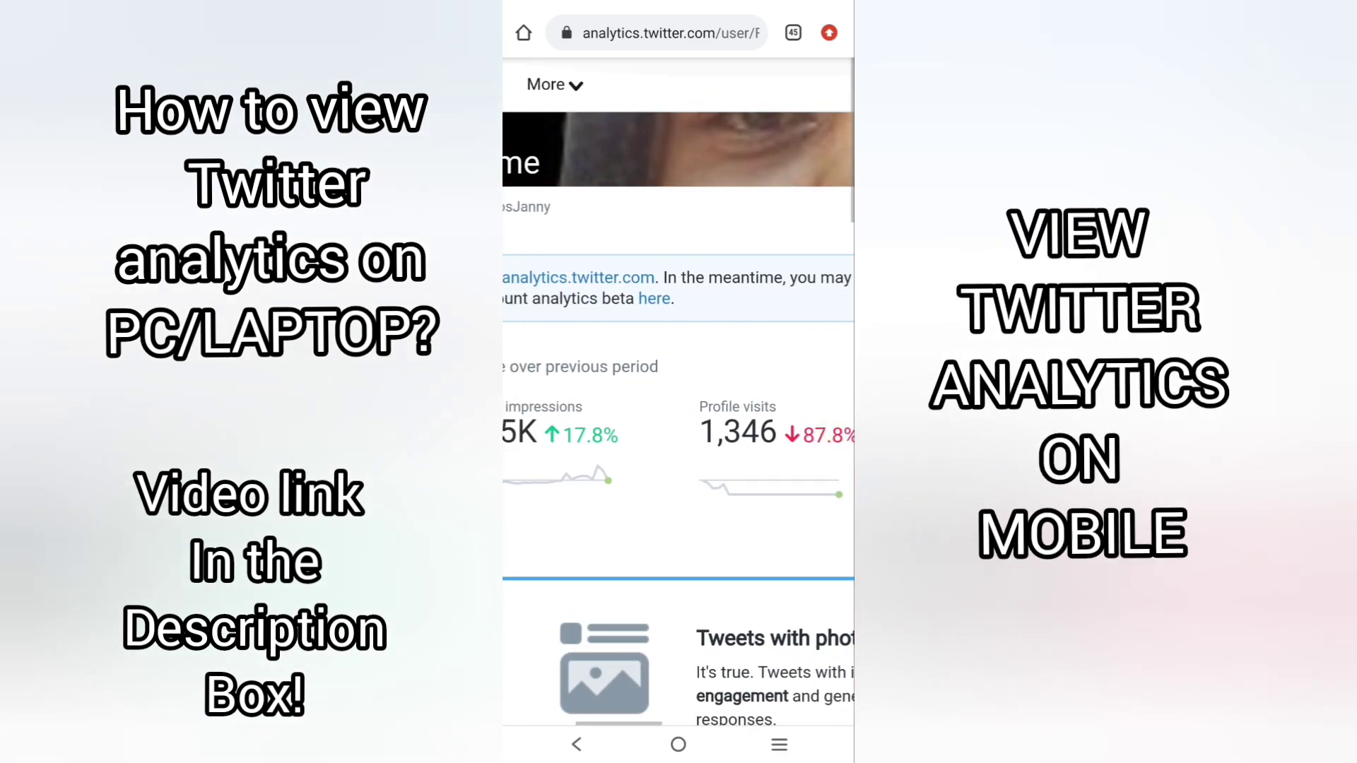
scroll(649, 385, left, 5)
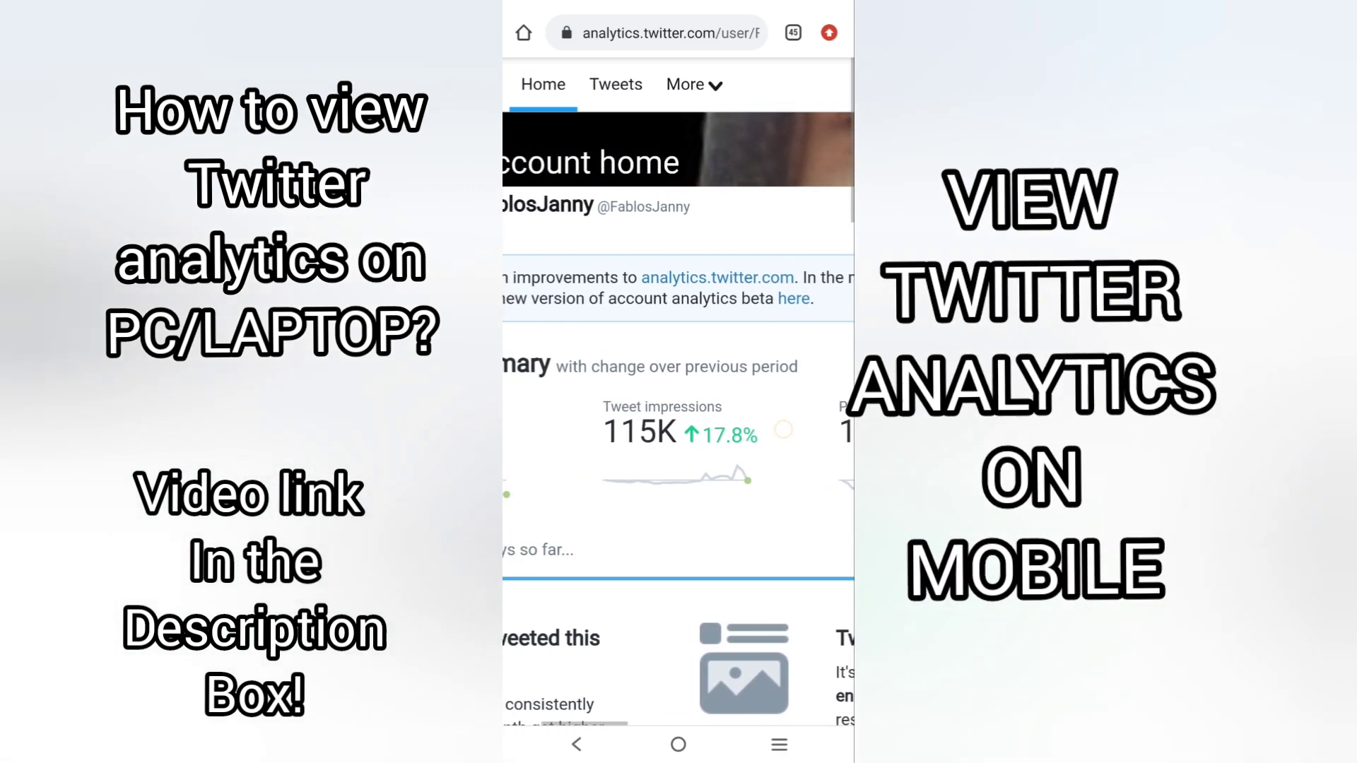
scroll(802, 464, left, 5)
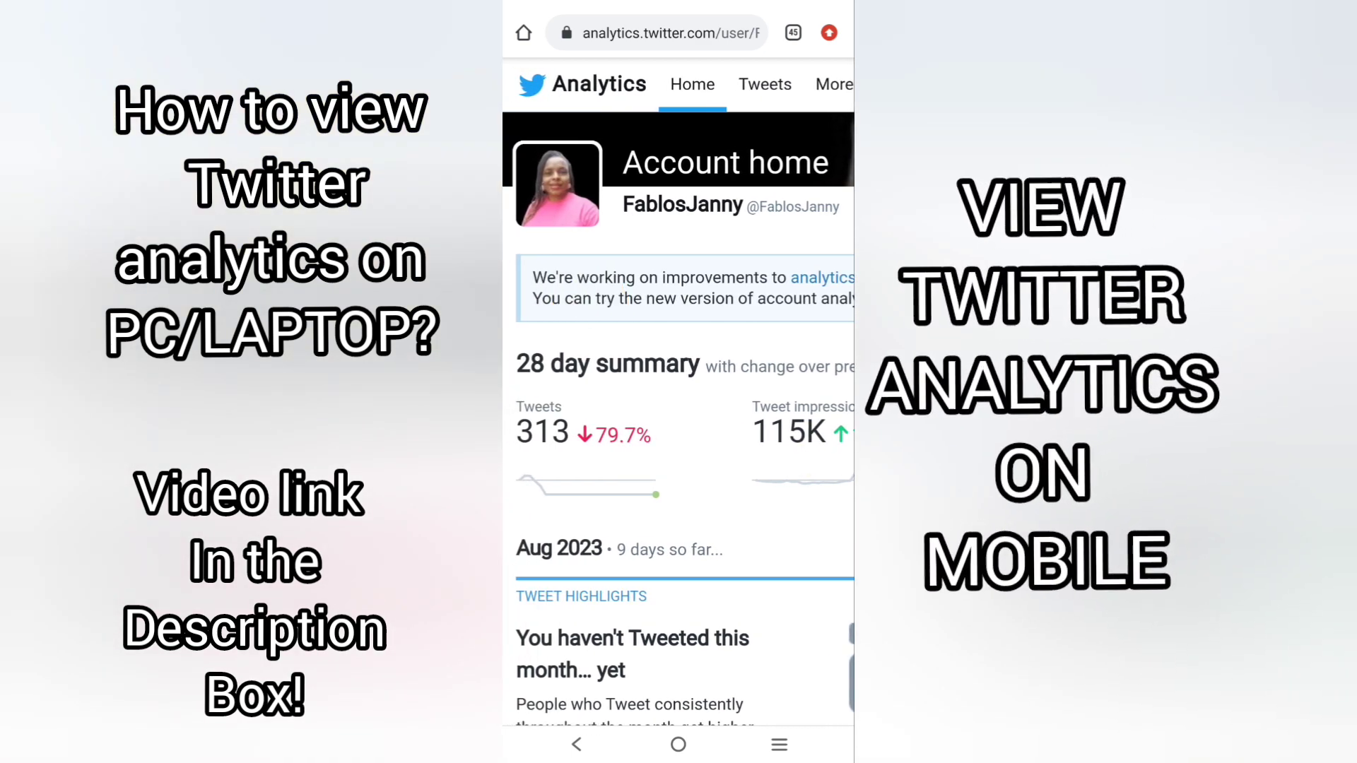
scroll(679, 403, down, 2)
scroll(679, 403, right, 3)
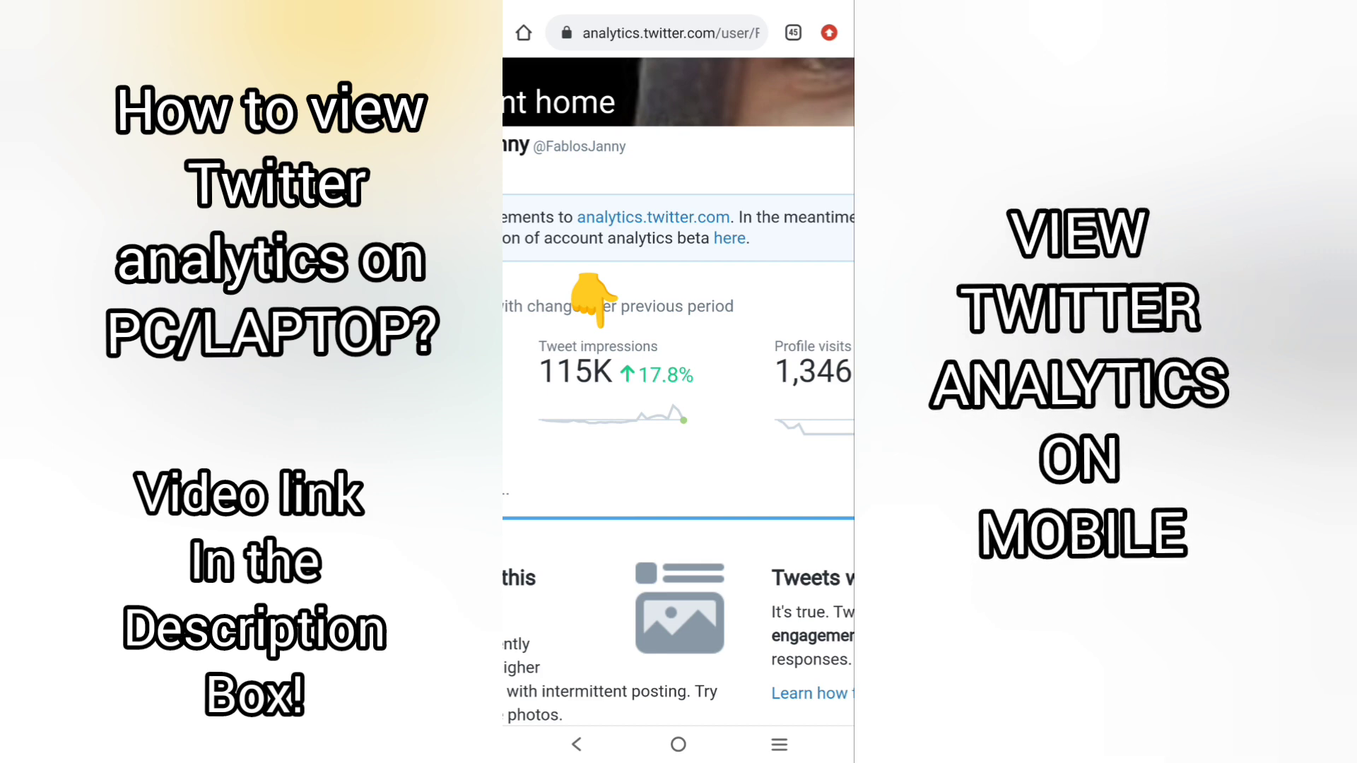
scroll(679, 403, right, 4)
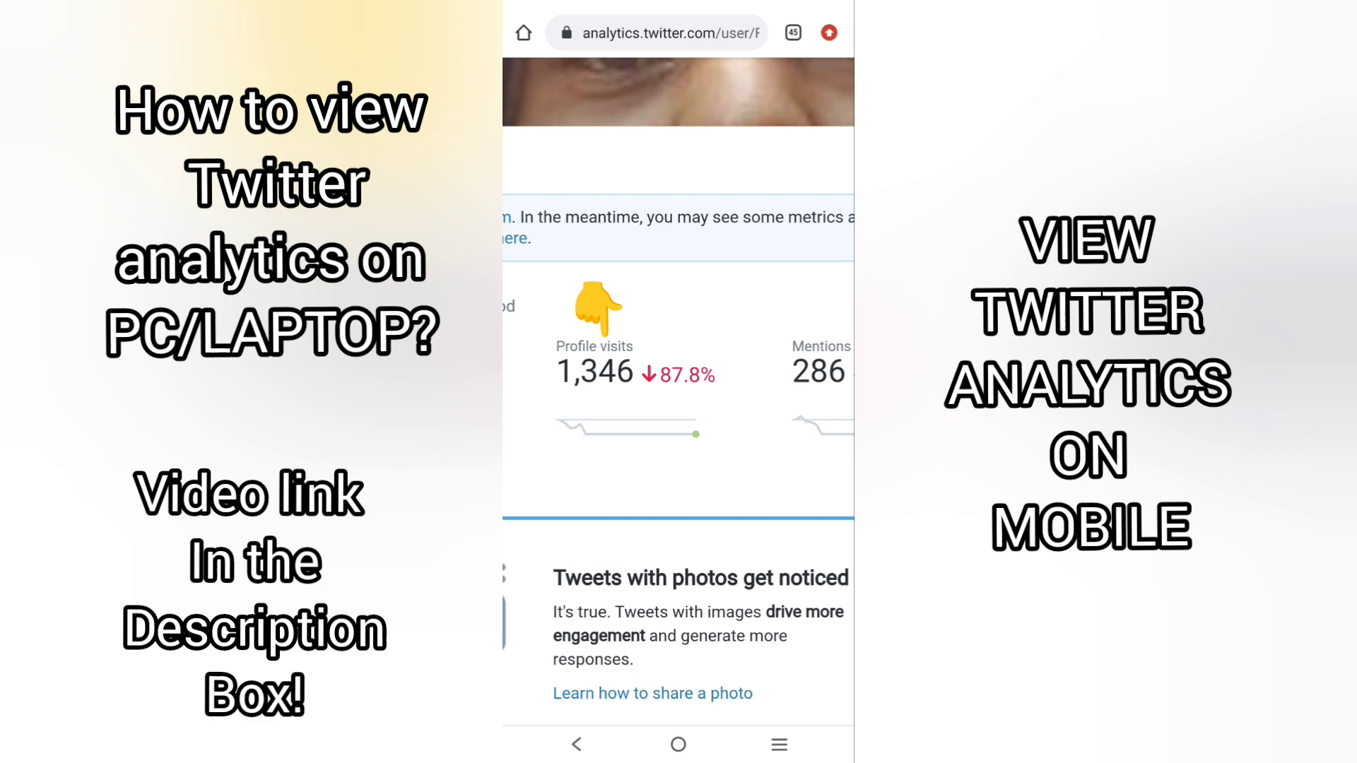
scroll(679, 404, right, 4)
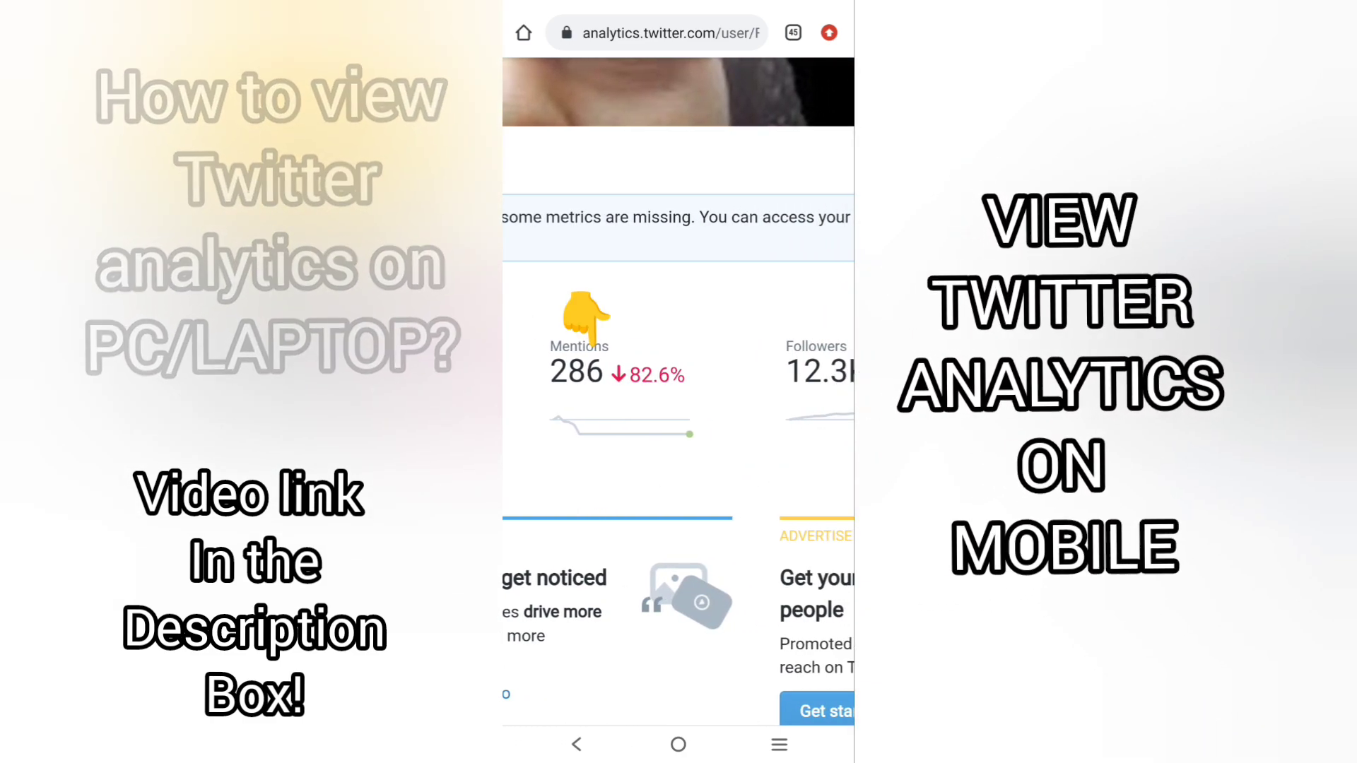
scroll(679, 403, right, 4)
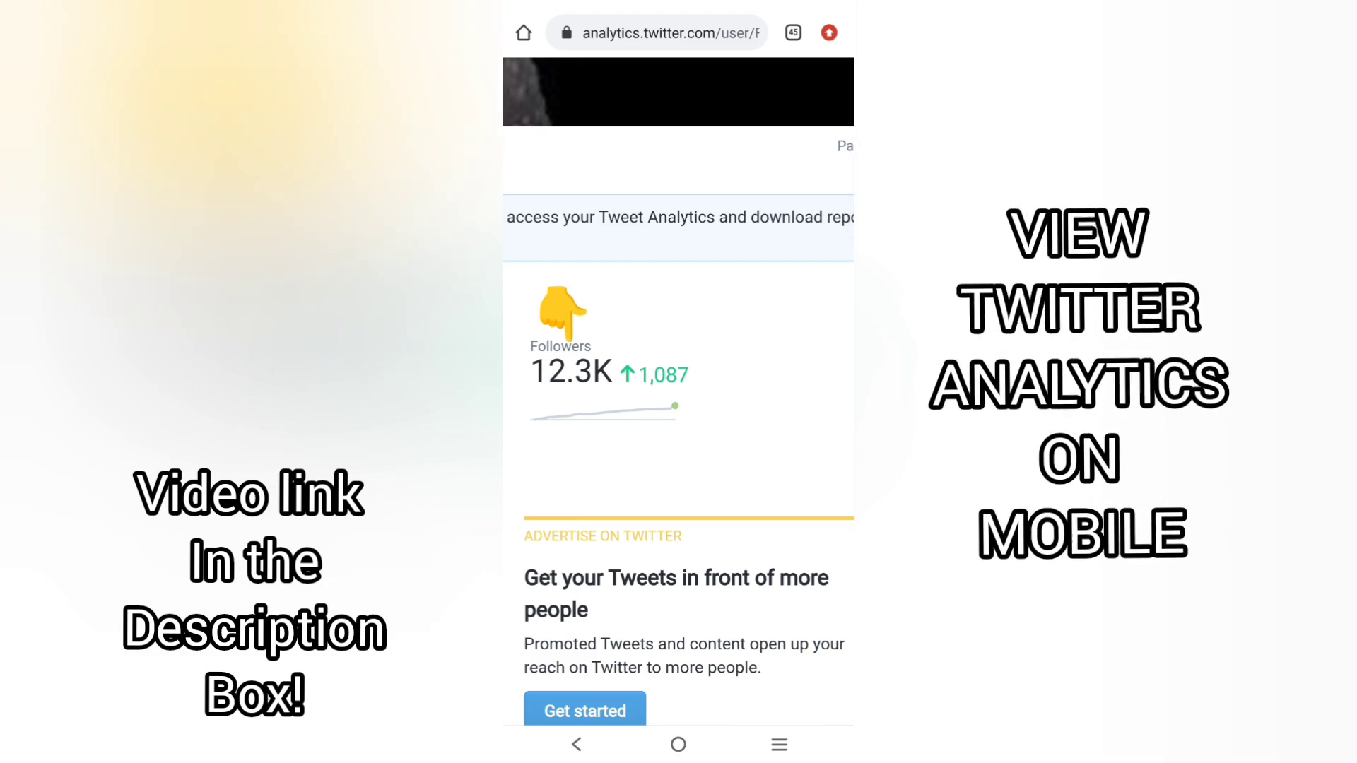
scroll(679, 424, down, 5)
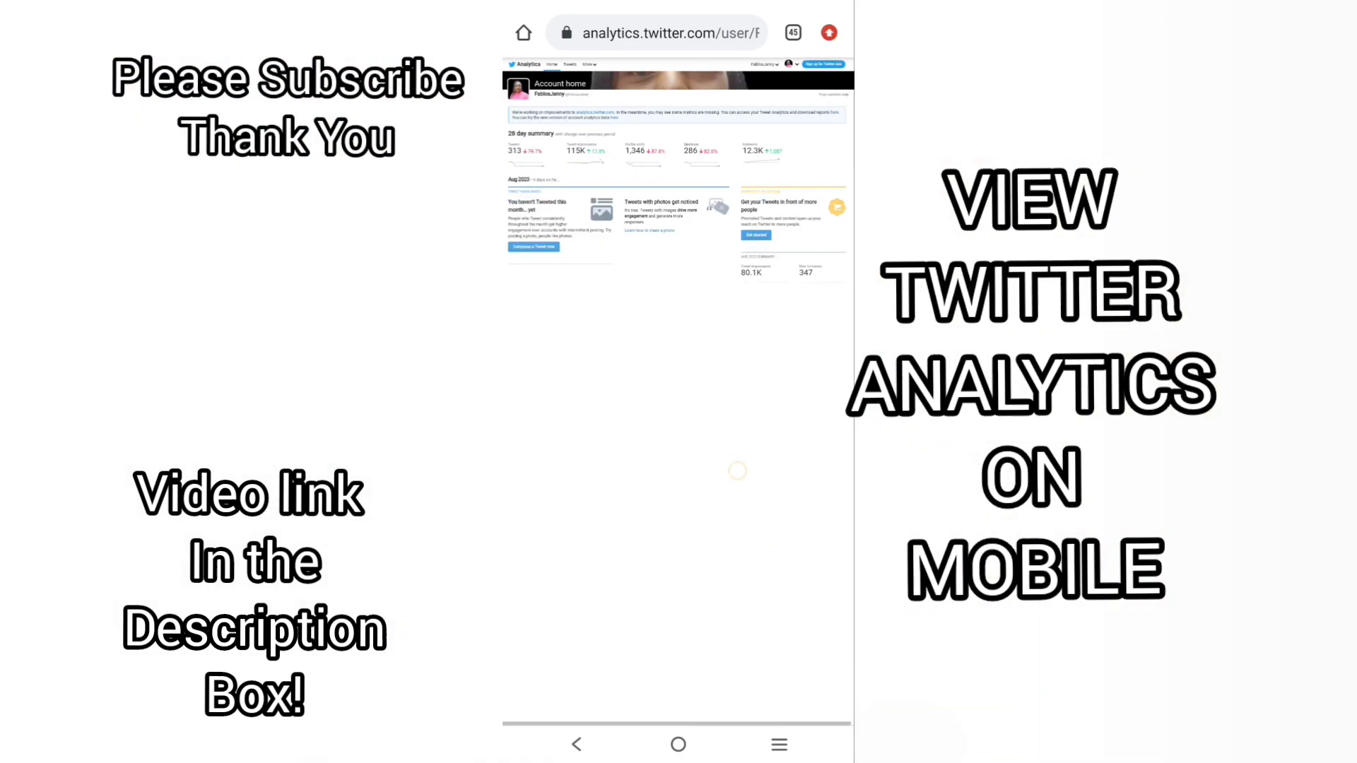
scroll(719, 260, up, 3)
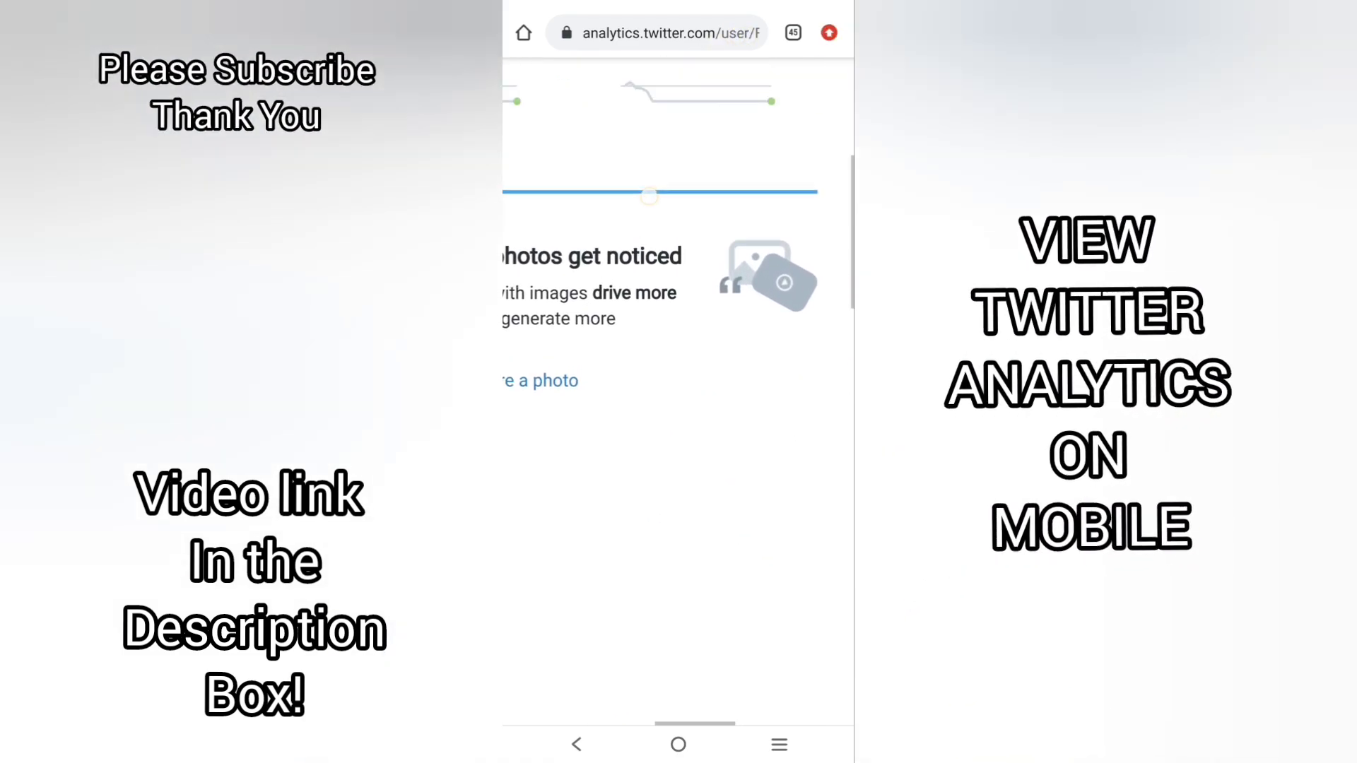
scroll(691, 254, up, 3)
drag(691, 255, 838, 374)
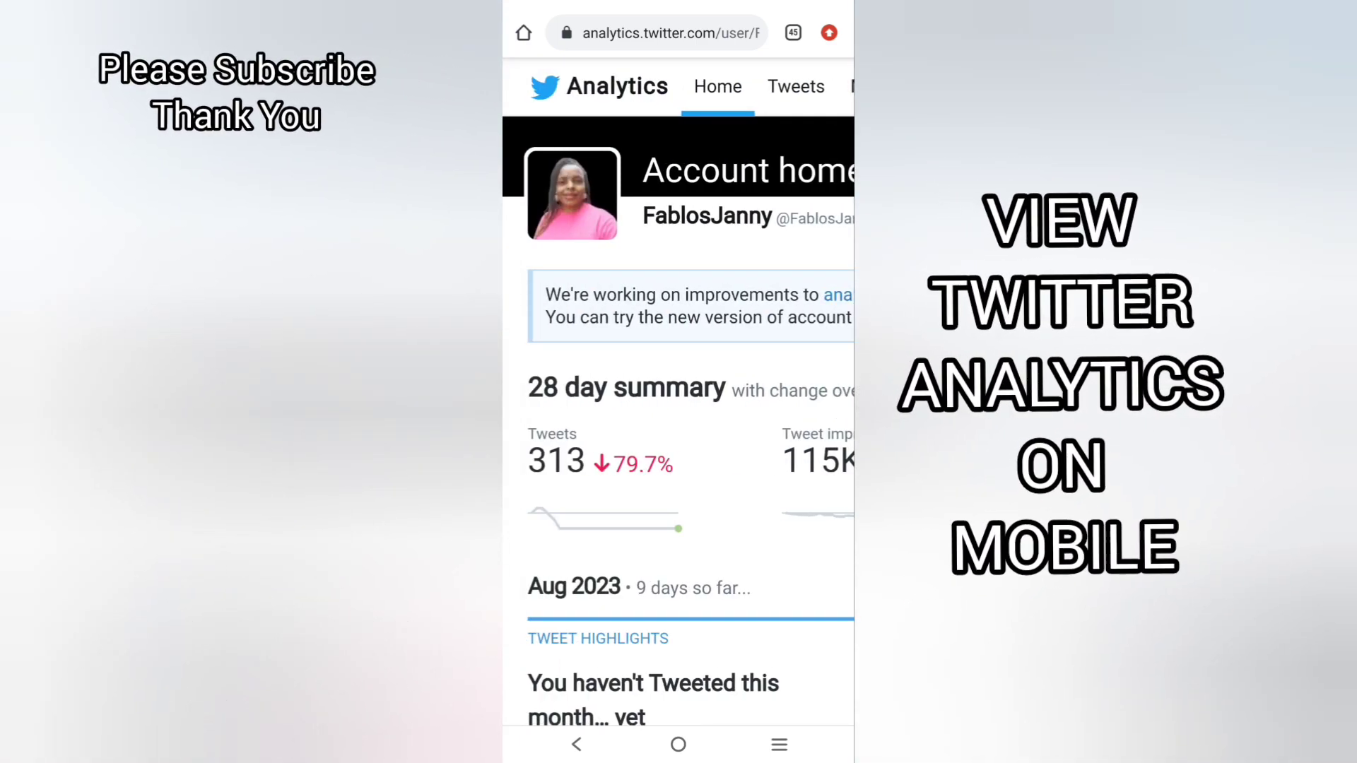
Step: Load the Tweet activity page showing 115.4K impressions over 28 days
drag(816, 153, 732, 154)
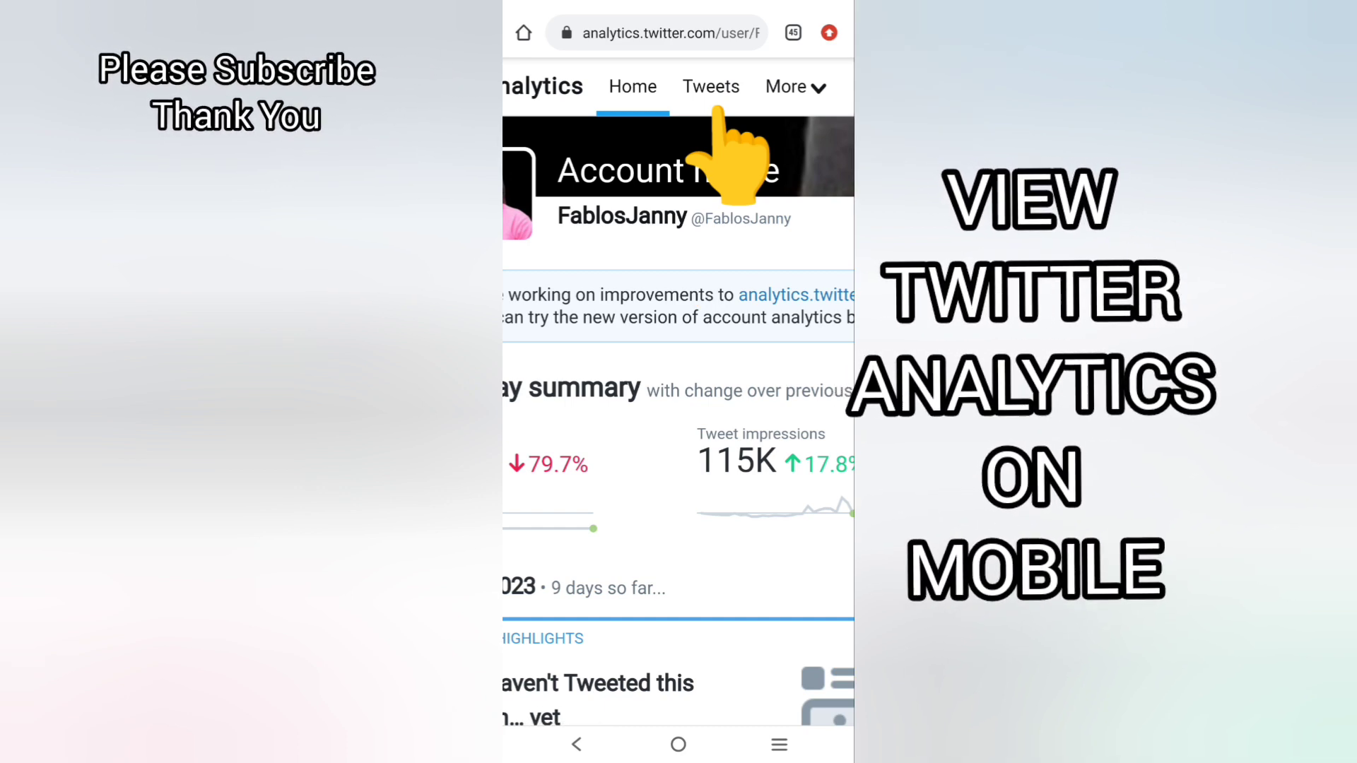
click(713, 94)
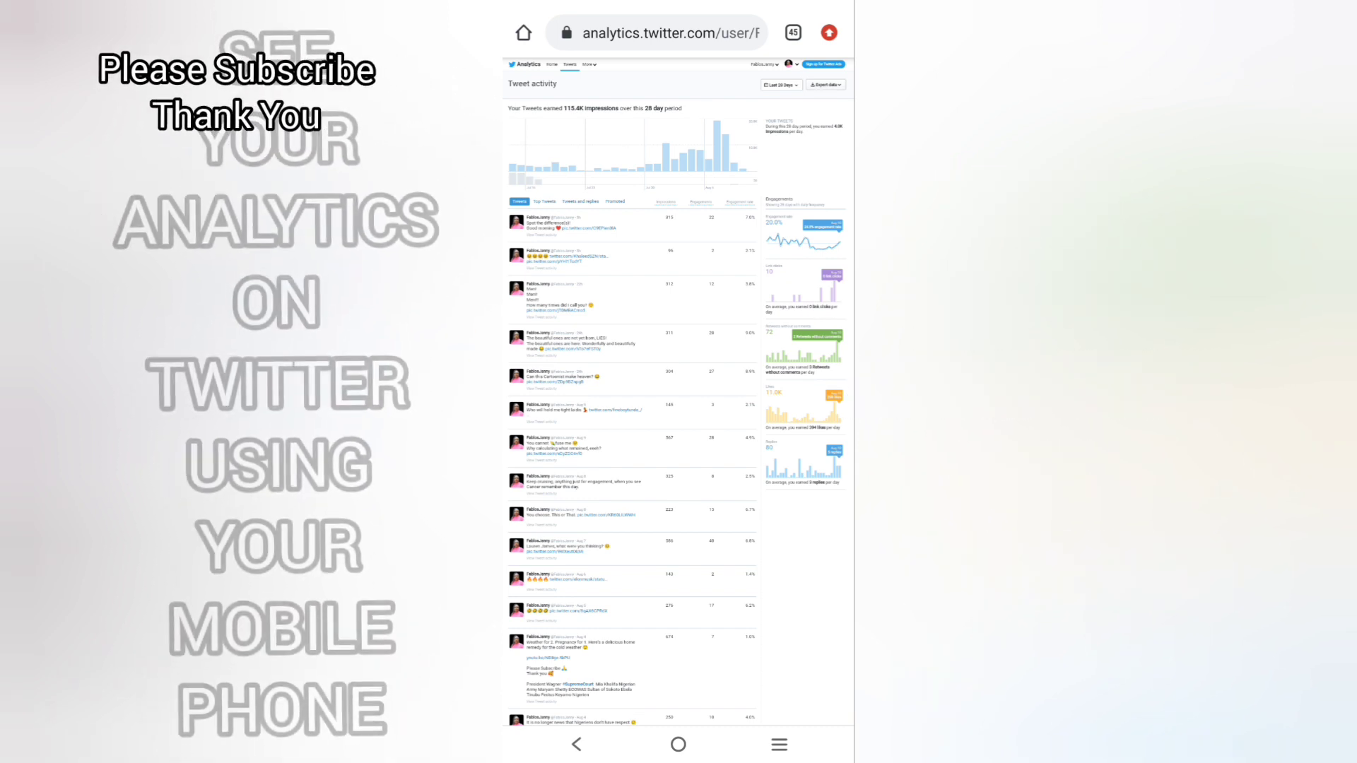
scroll(696, 360, up, 5)
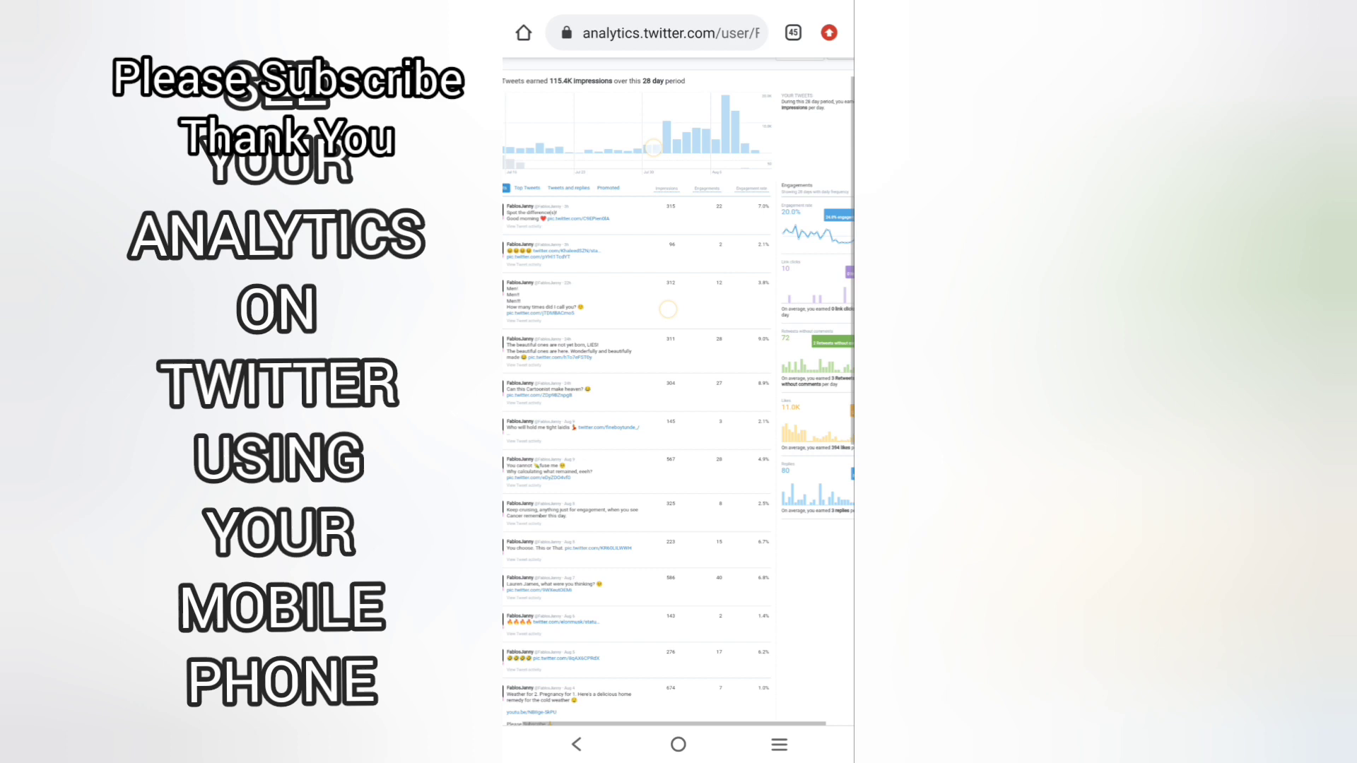
scroll(696, 359, left, 3)
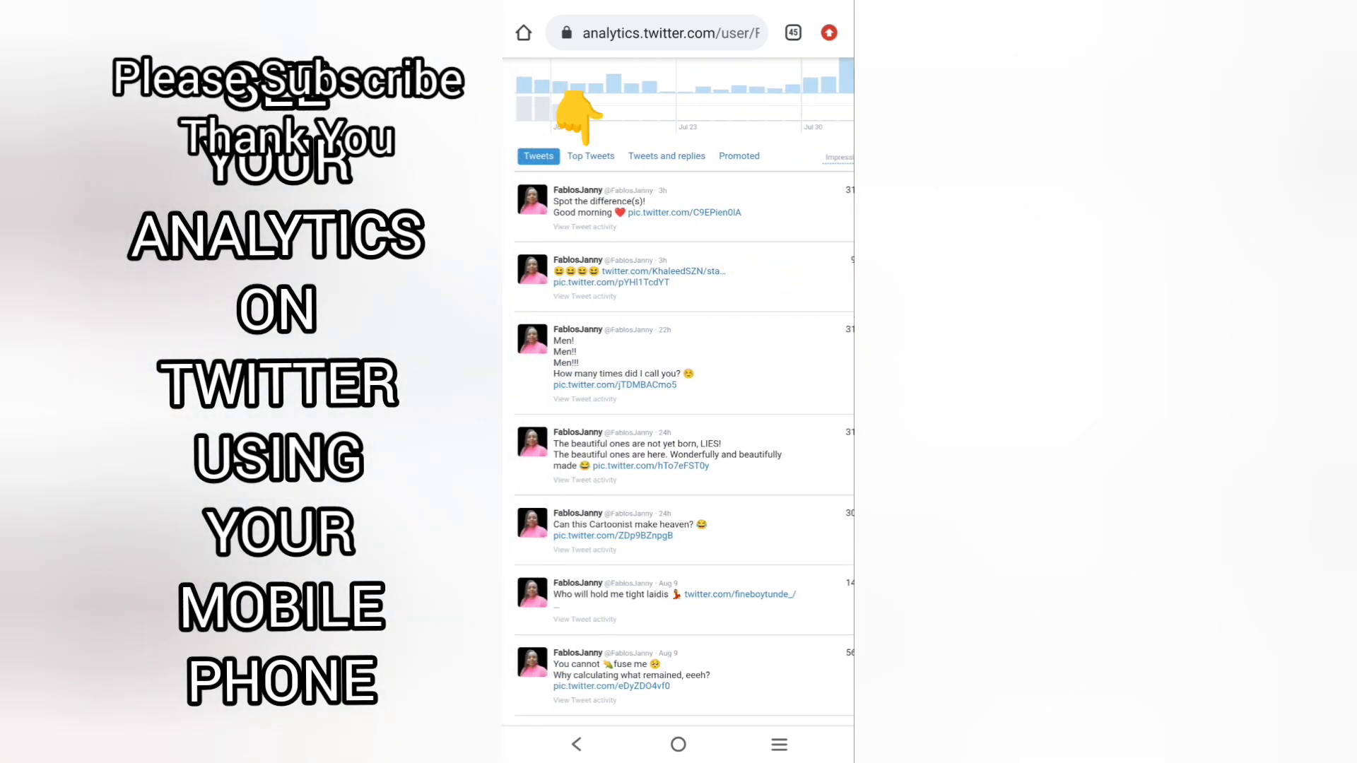
Step: Switch the tweet list through Top Tweets, Tweets and replies, then Promoted, which lists none
click(591, 156)
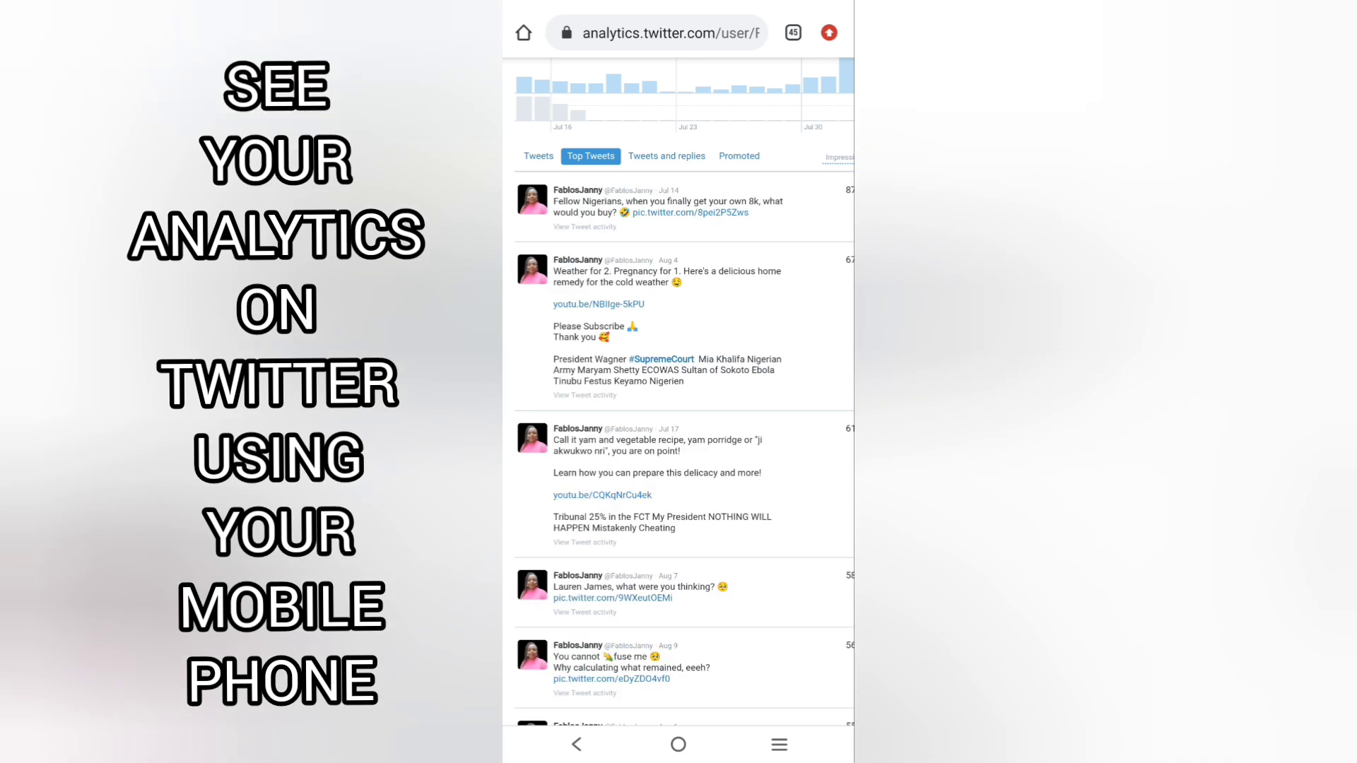
scroll(679, 392, right, 3)
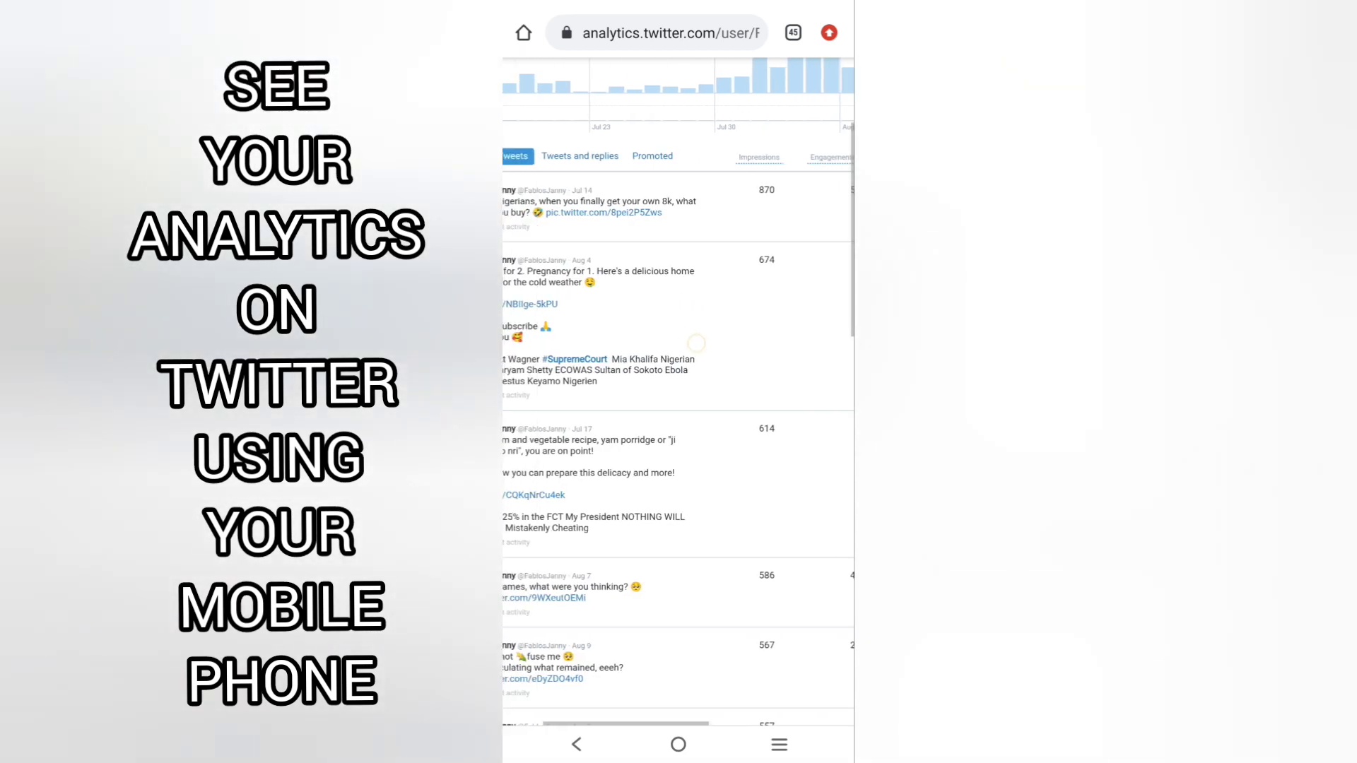
scroll(679, 392, right, 2)
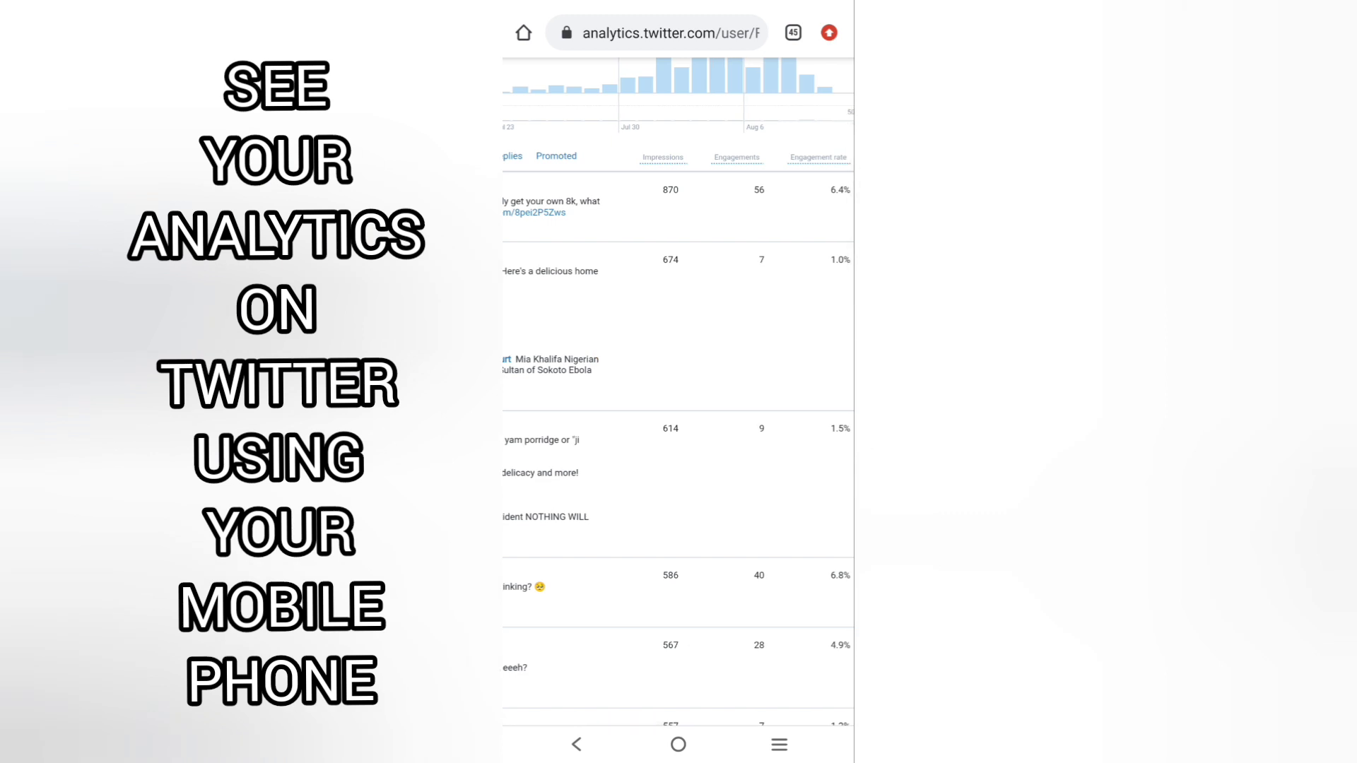
scroll(679, 393, right, 2)
scroll(679, 393, right, 2)
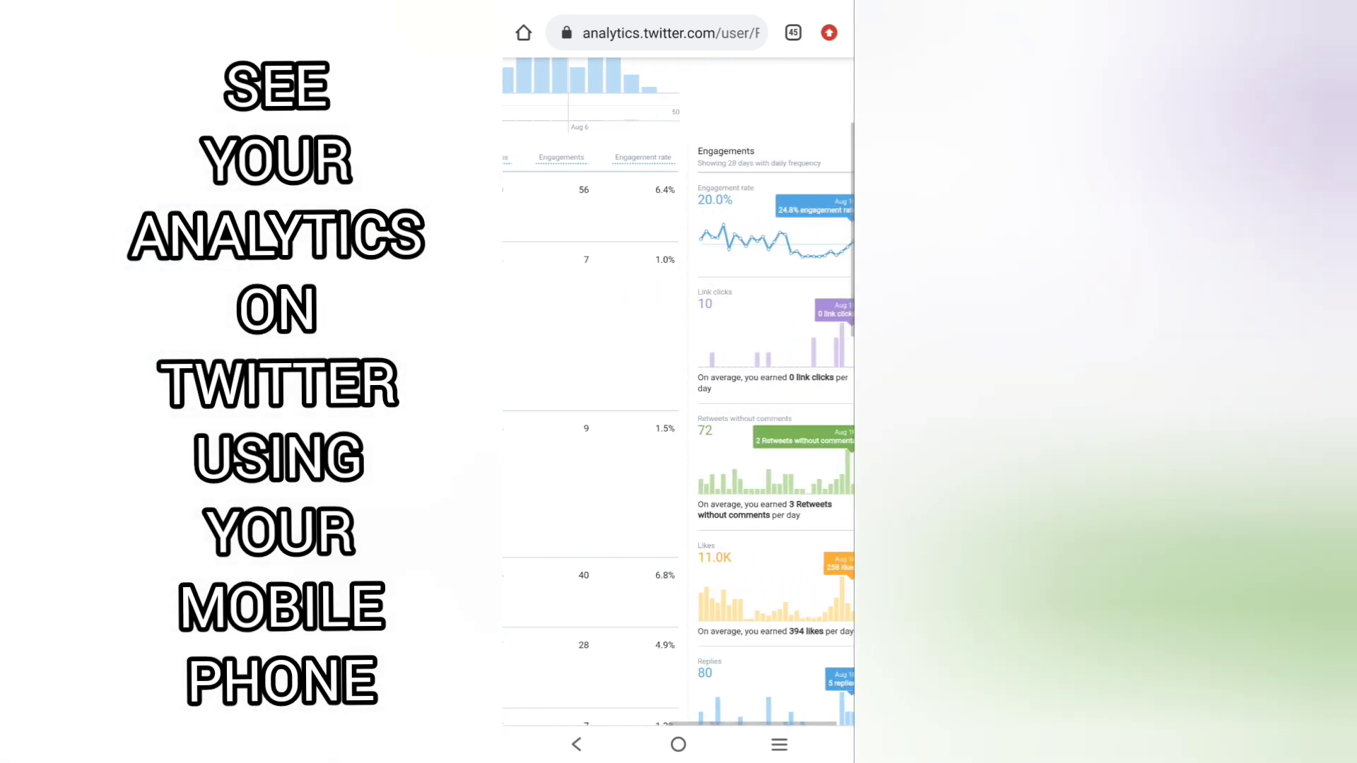
scroll(679, 393, left, 1)
scroll(678, 393, left, 5)
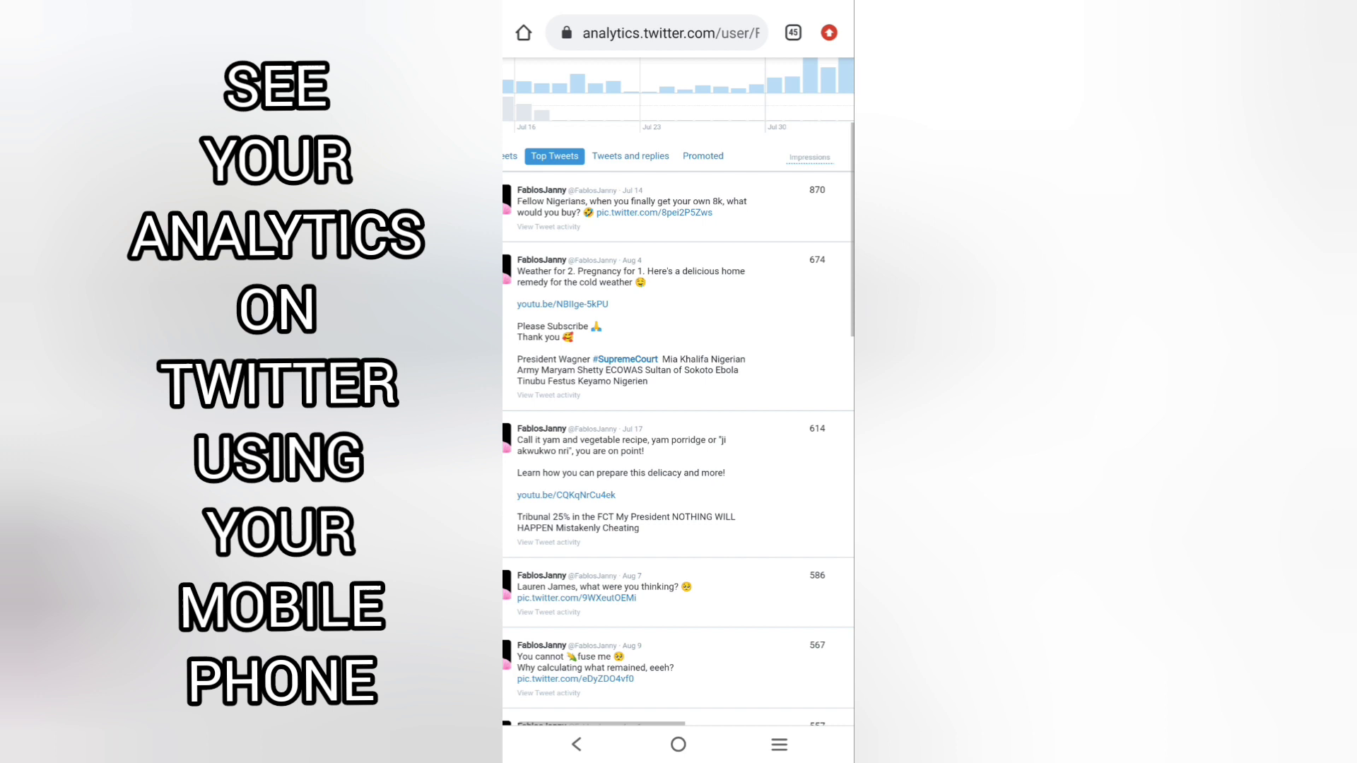
click(638, 156)
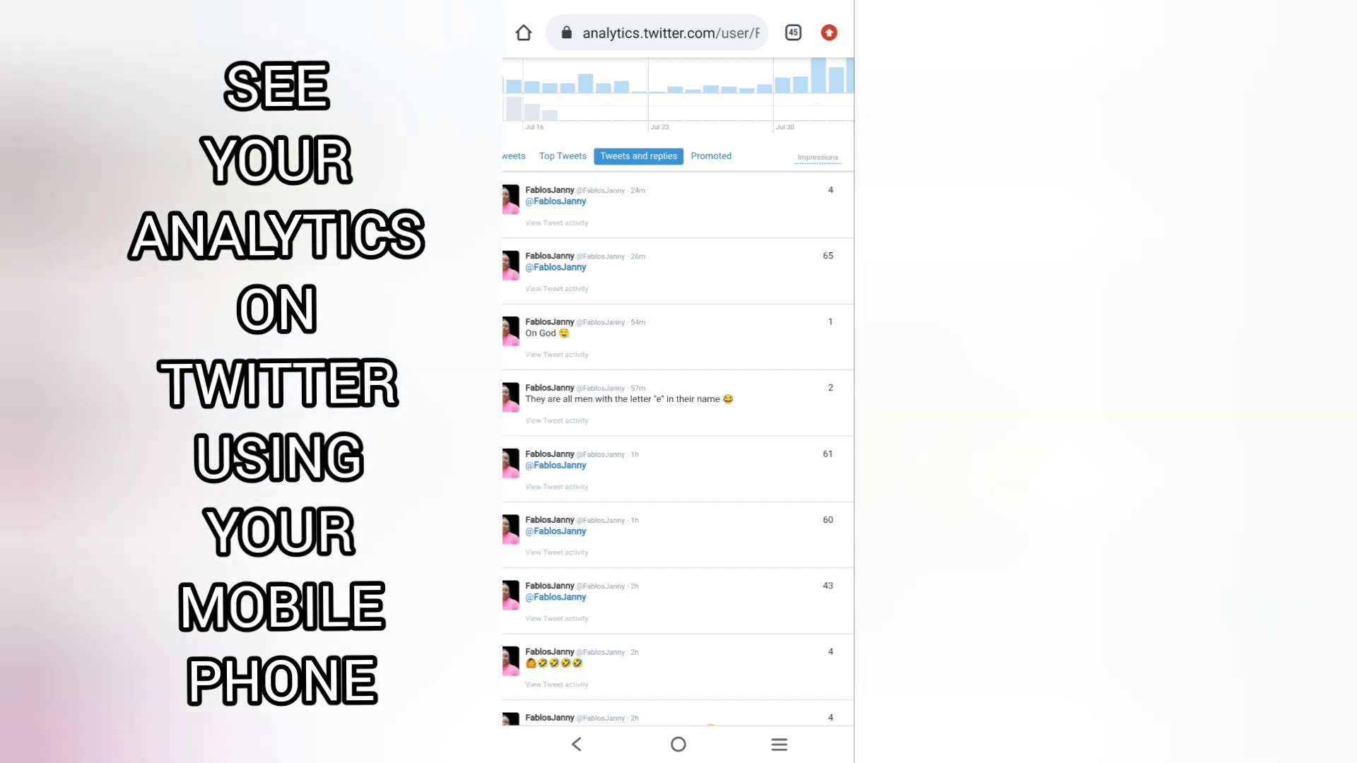
scroll(678, 392, right, 3)
scroll(678, 392, right, 2)
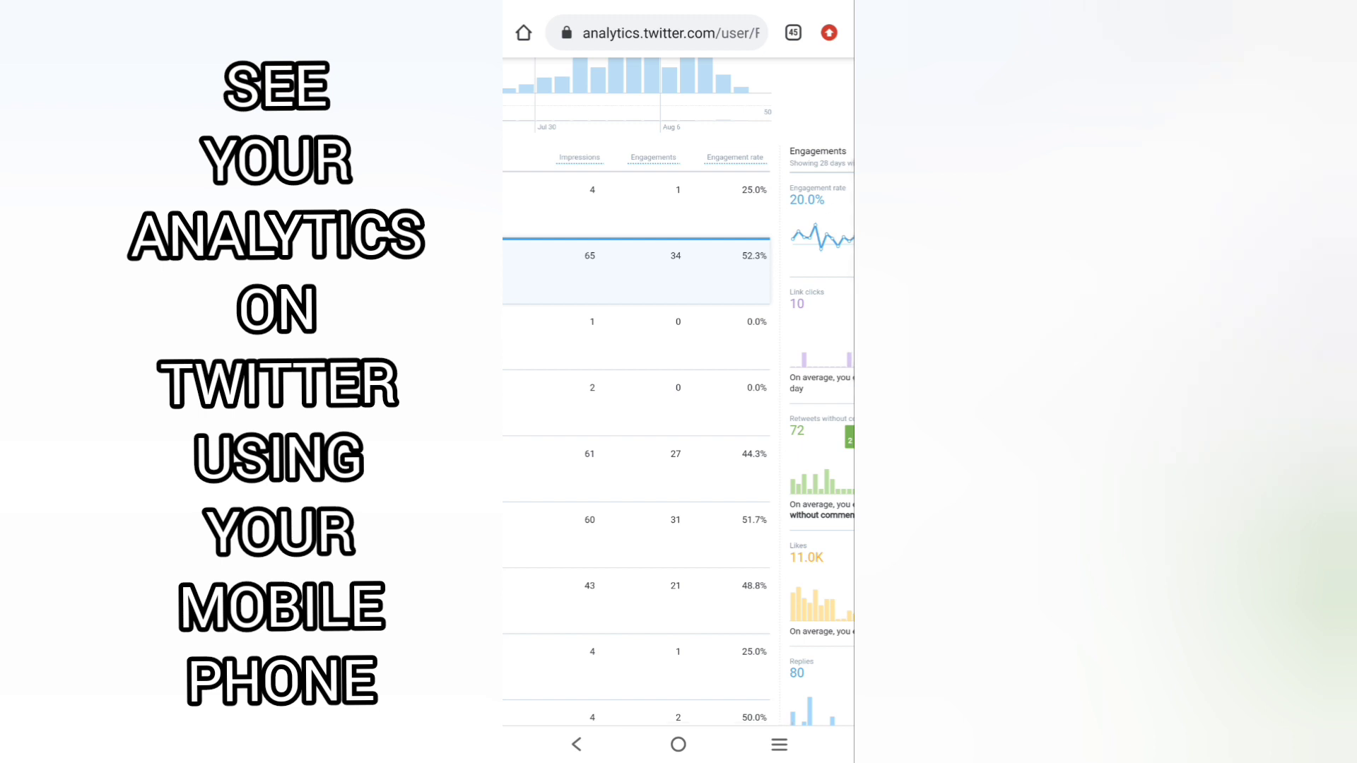
scroll(679, 393, left, 3)
scroll(679, 393, left, 2)
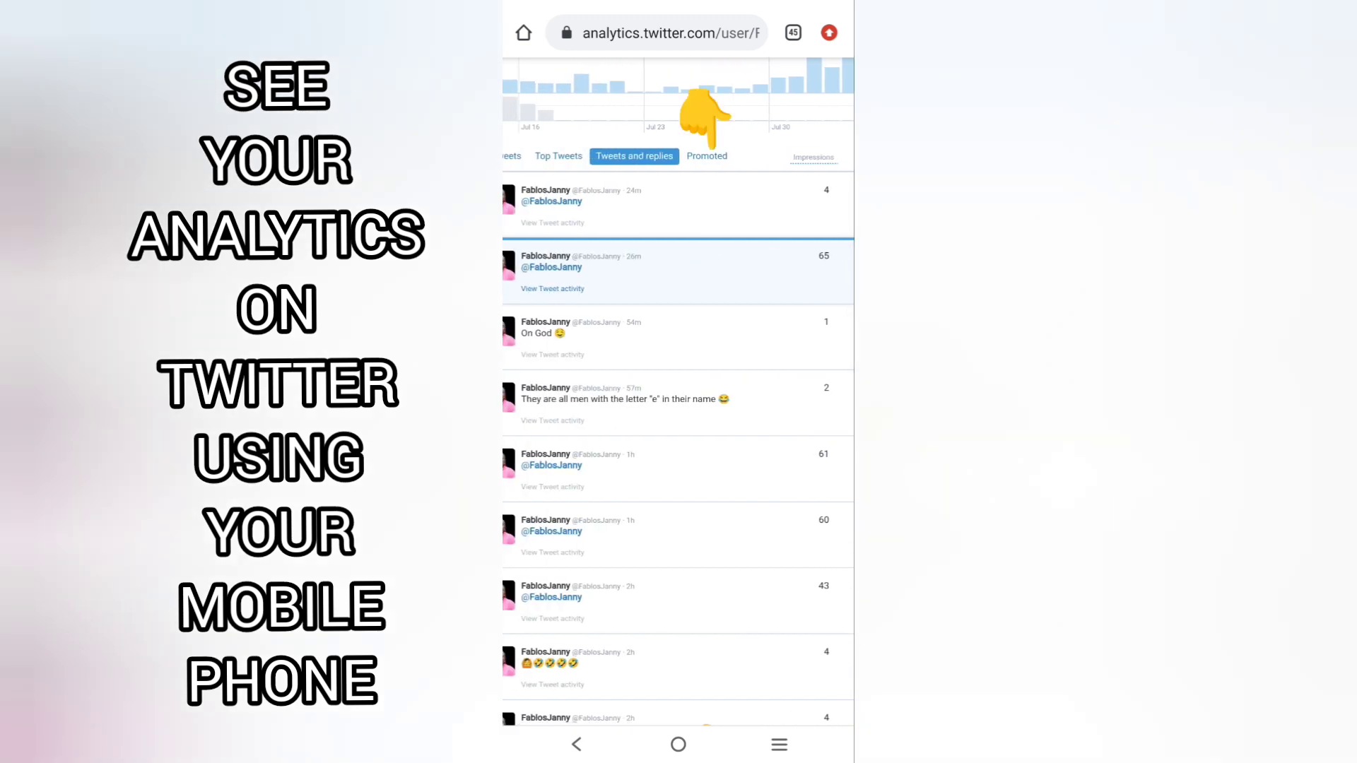
click(707, 156)
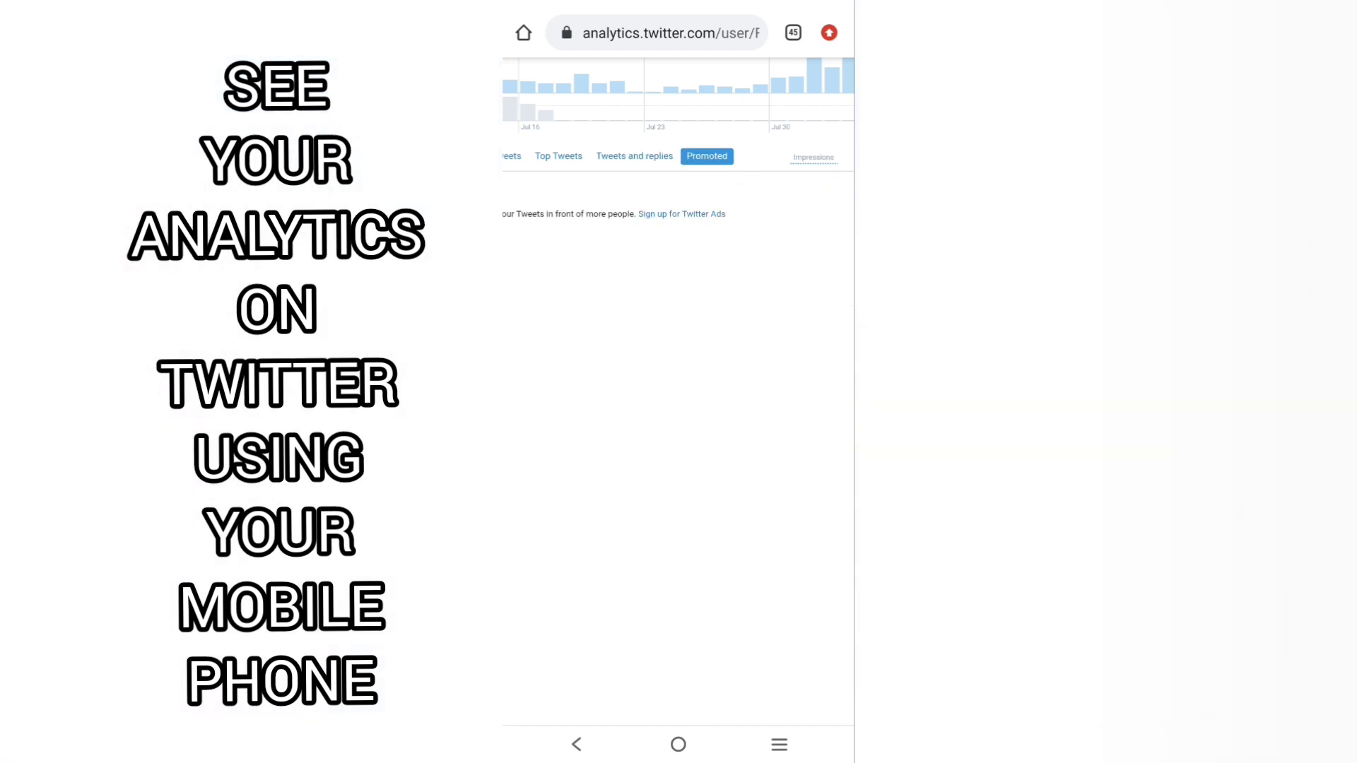
scroll(675, 306, left, 1)
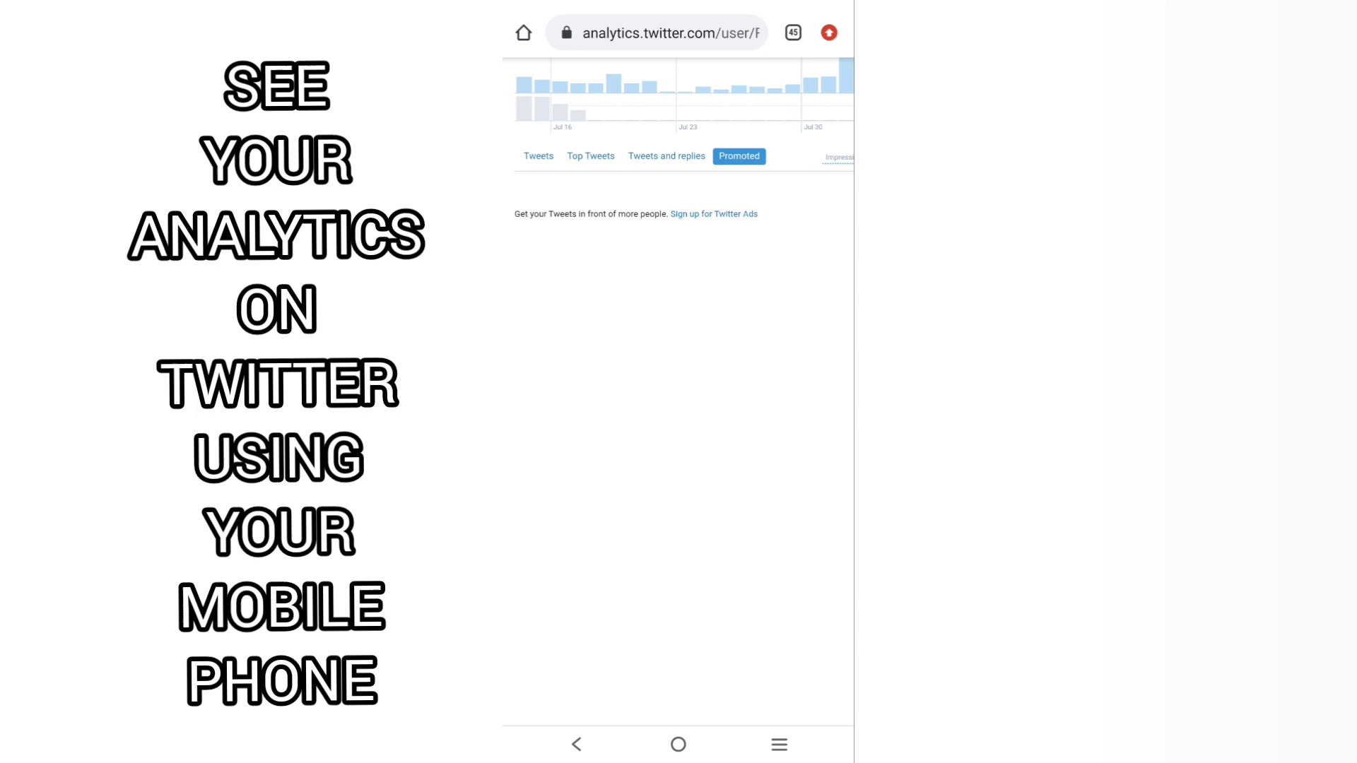
scroll(679, 318, down, 3)
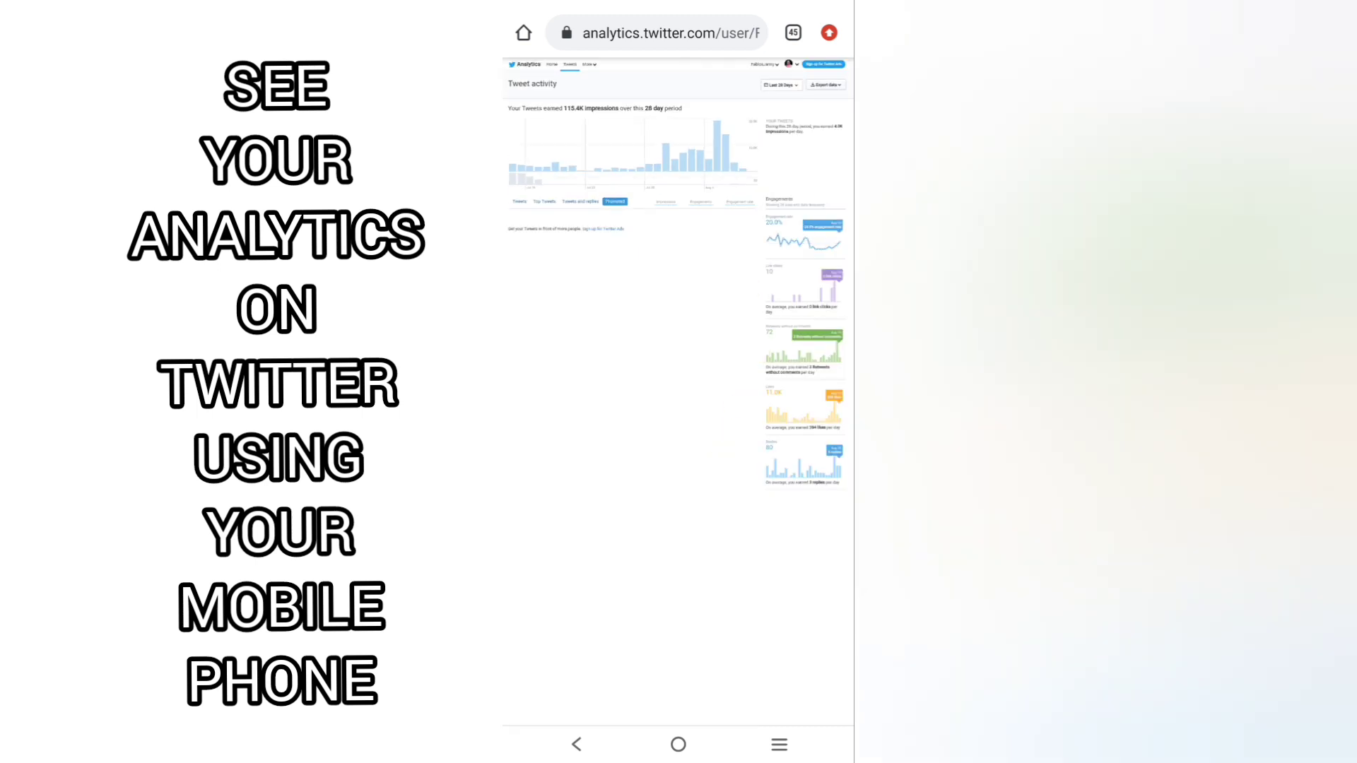
scroll(805, 318, up, 5)
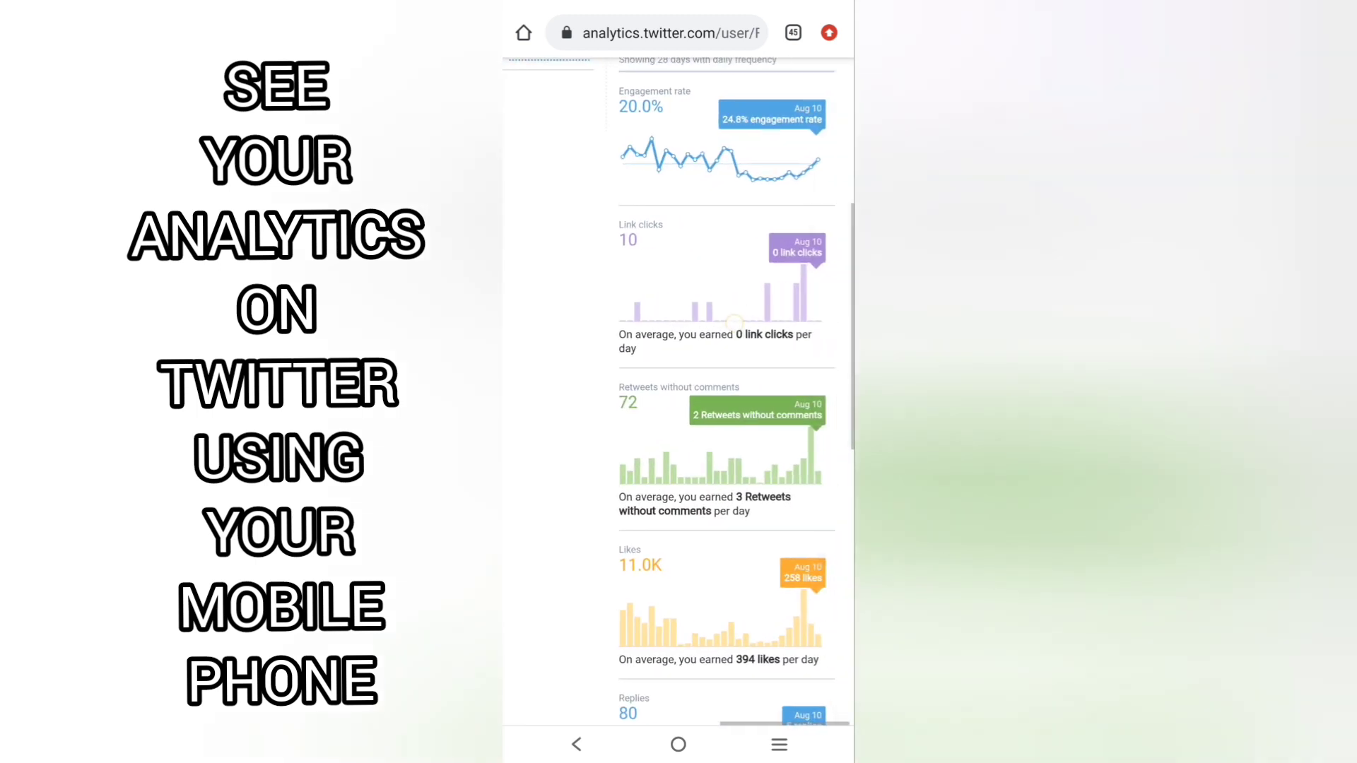
scroll(679, 382, up, 2)
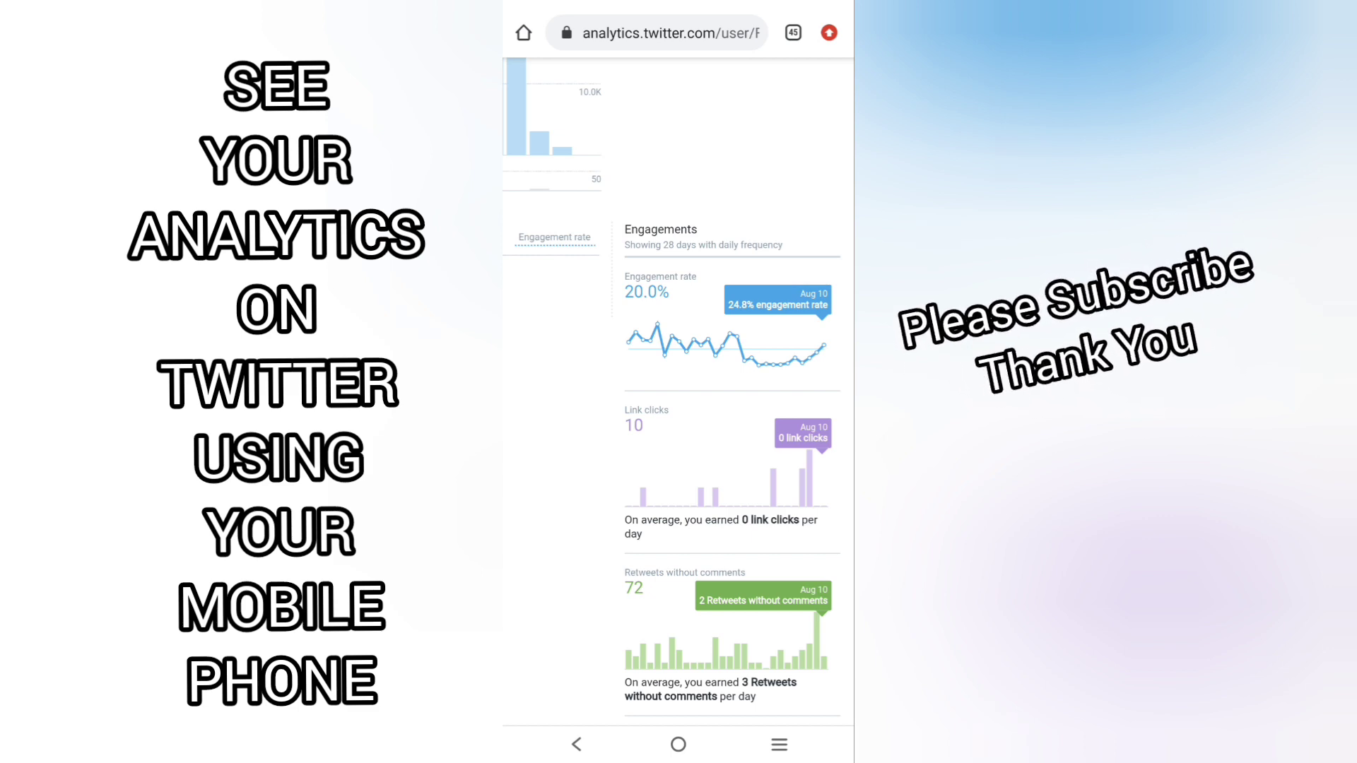
scroll(678, 424, down, 2)
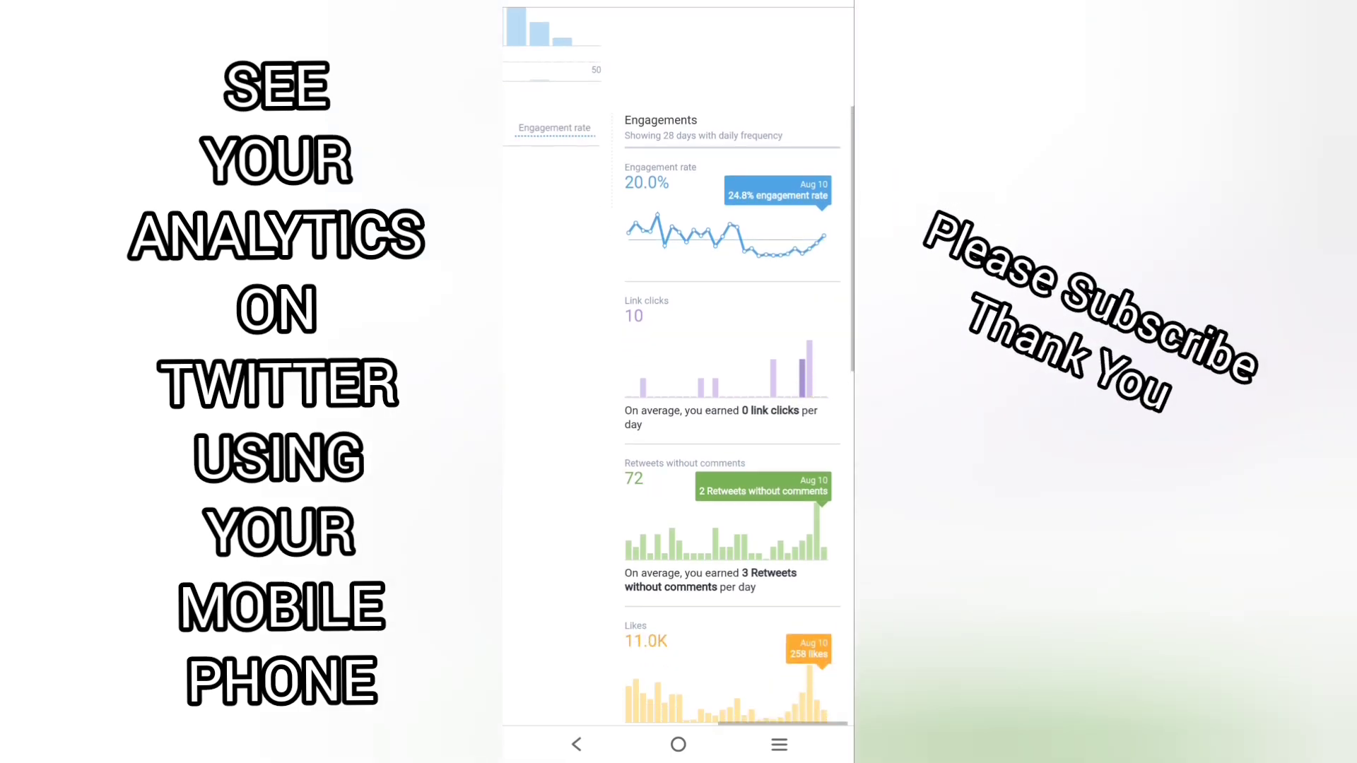
scroll(678, 425, down, 3)
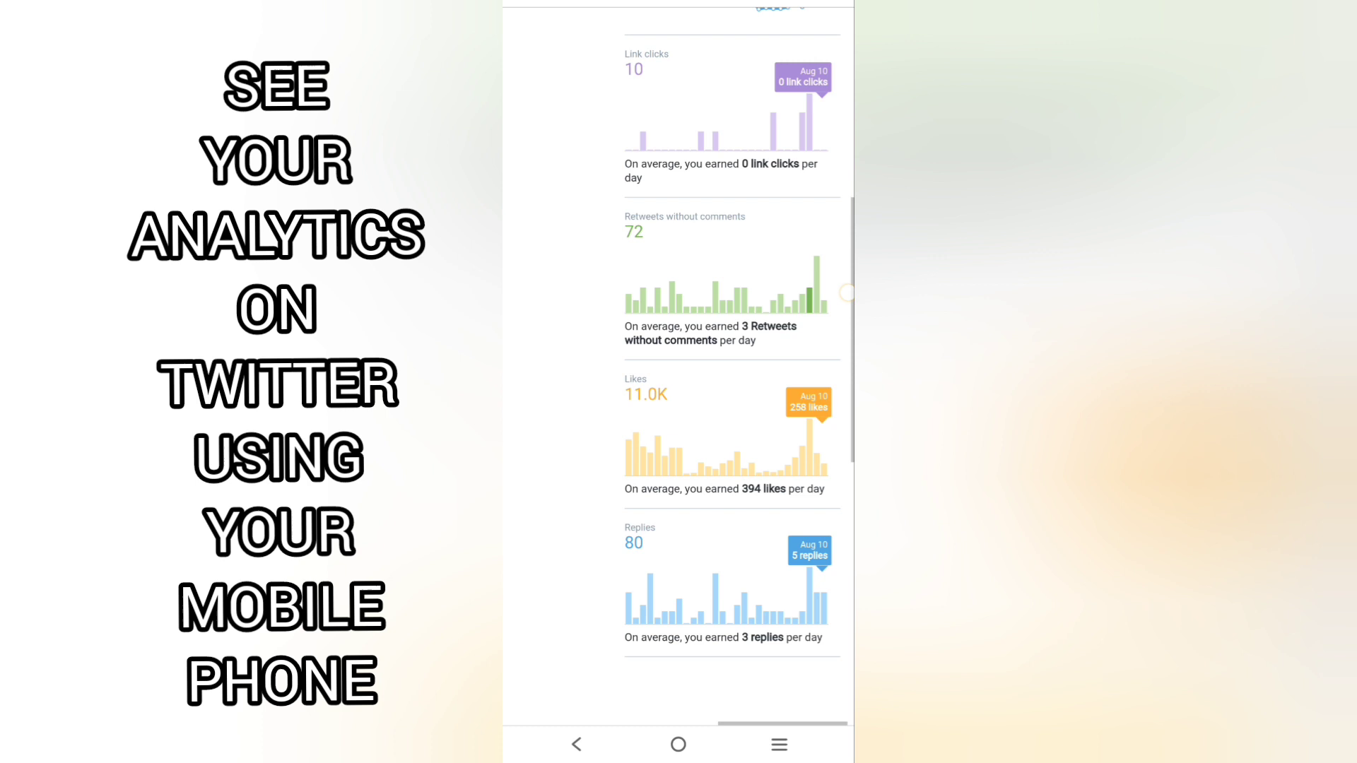
scroll(679, 425, down, 2)
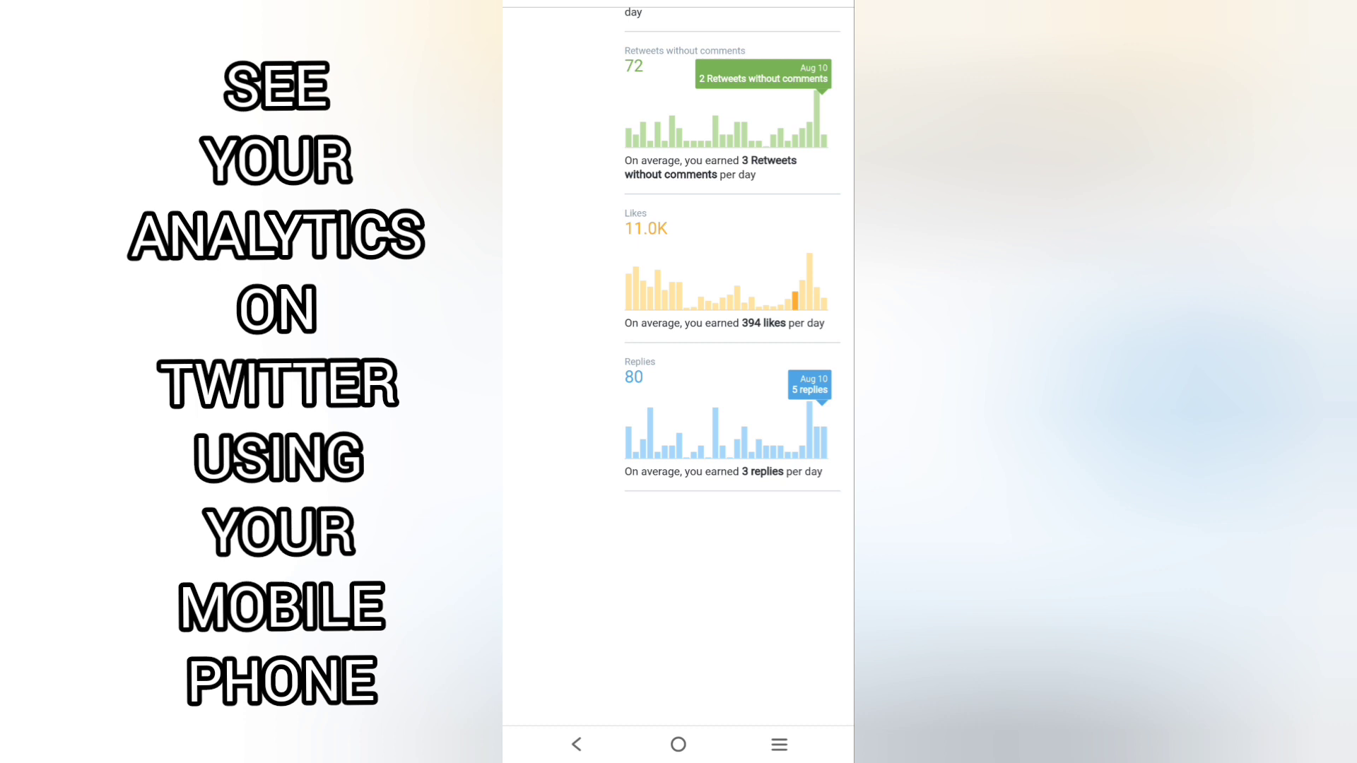
scroll(695, 386, down, 5)
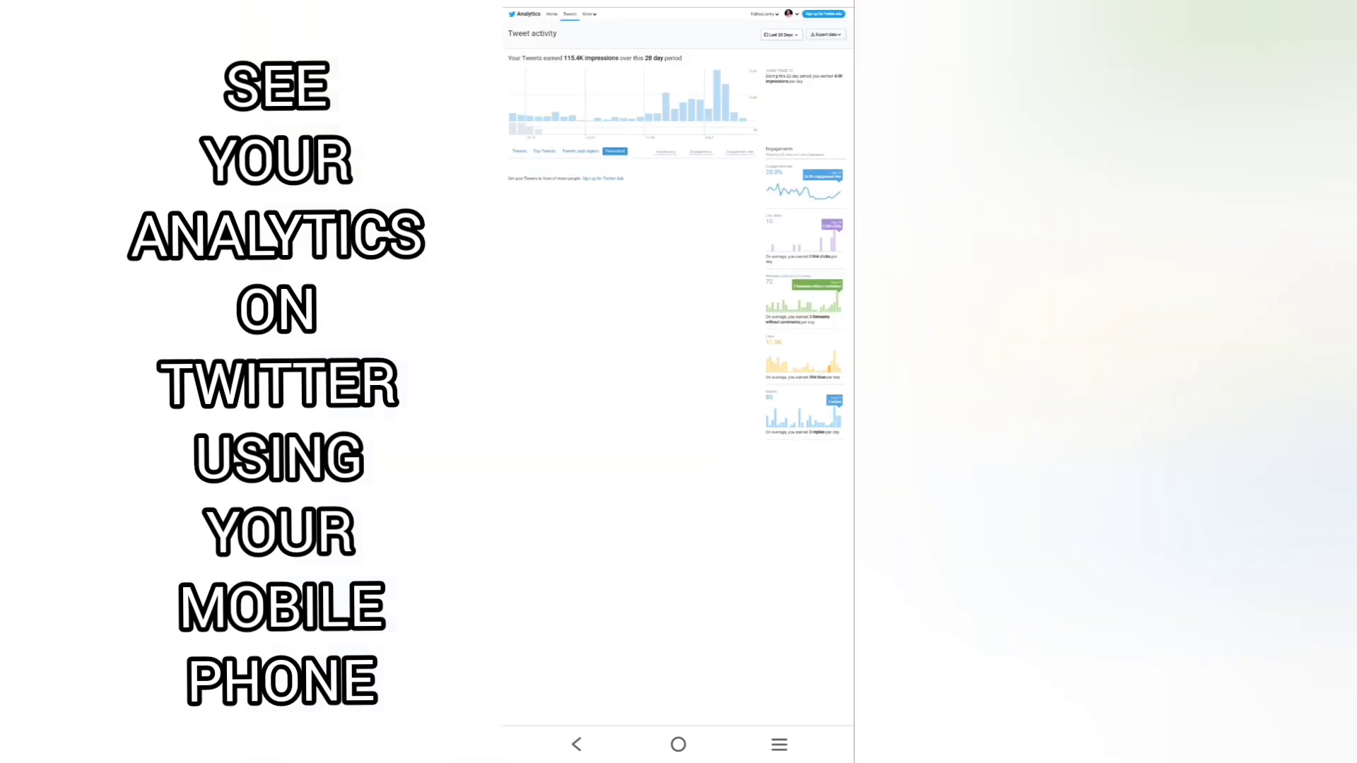
scroll(743, 212, up, 5)
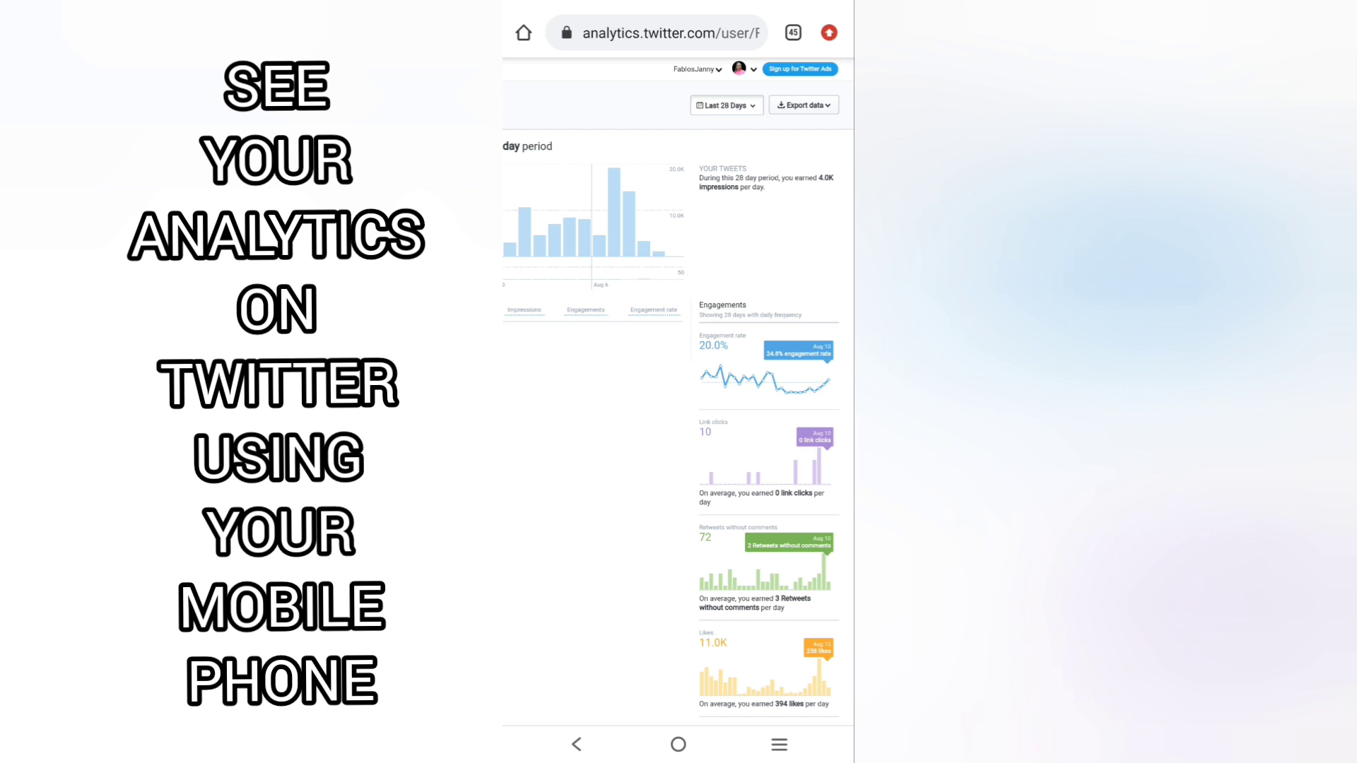
click(725, 105)
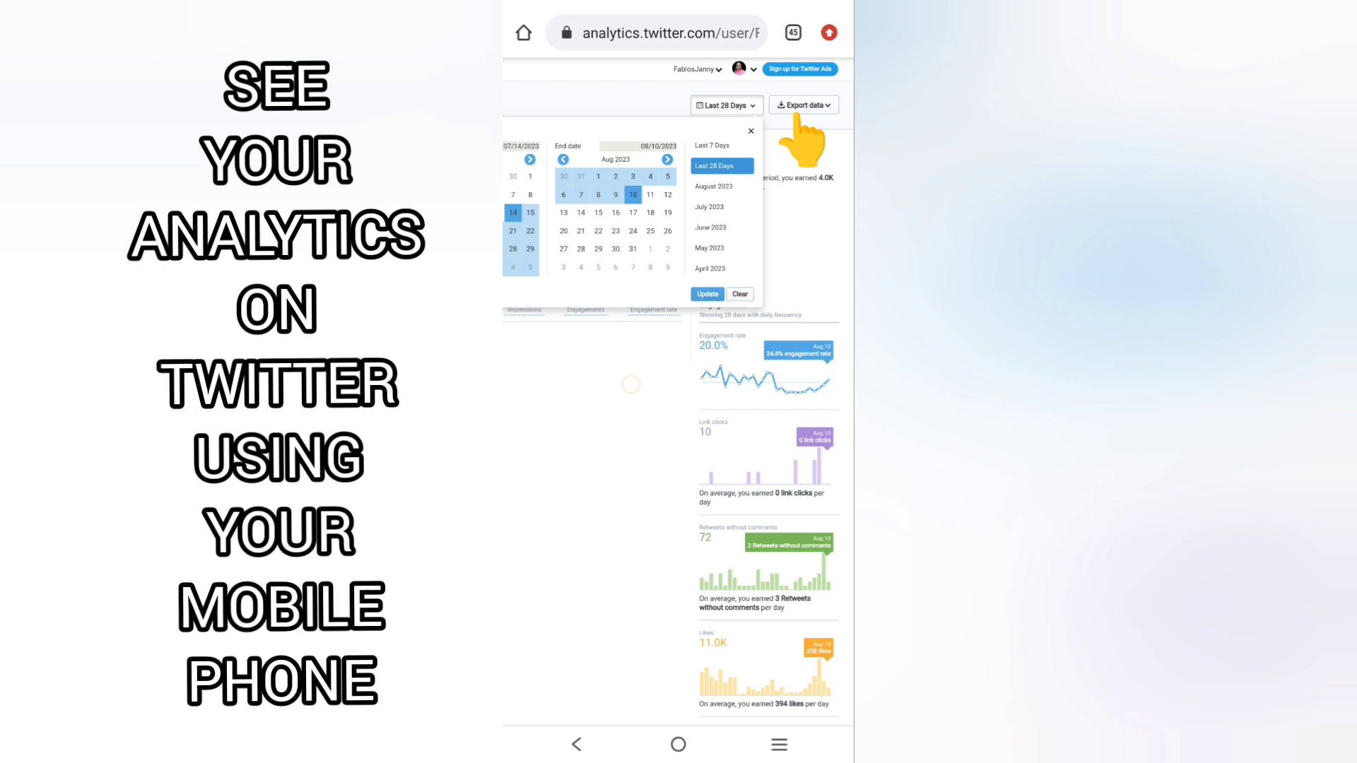
scroll(679, 382, left, 1)
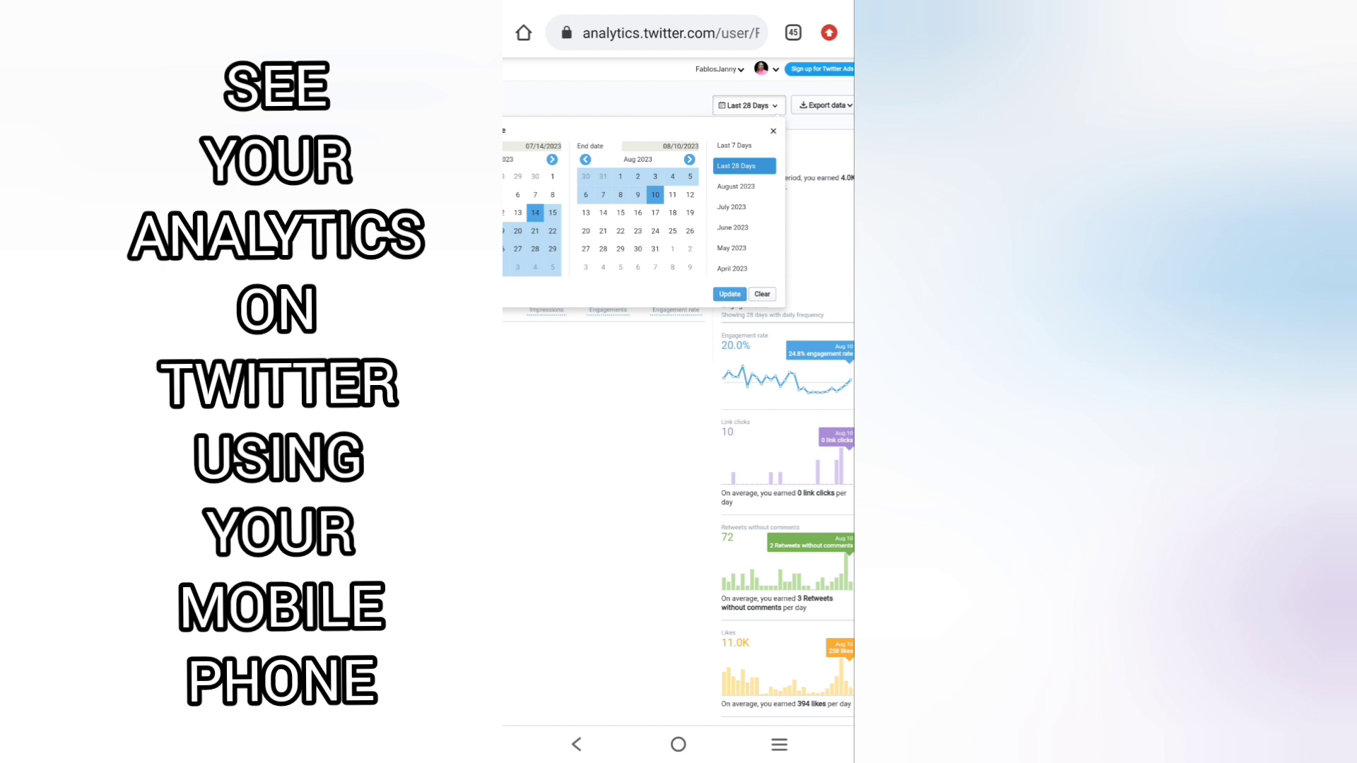
scroll(679, 265, left, 5)
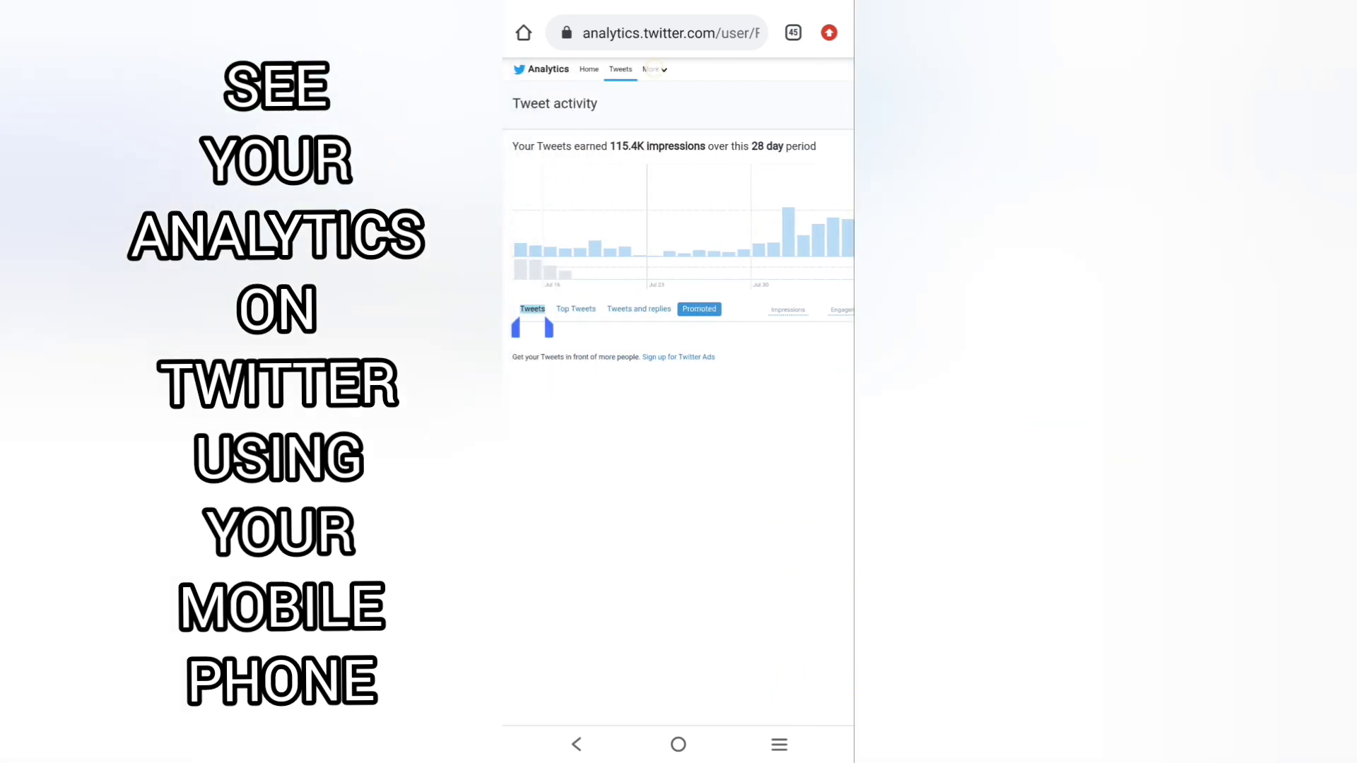
click(653, 68)
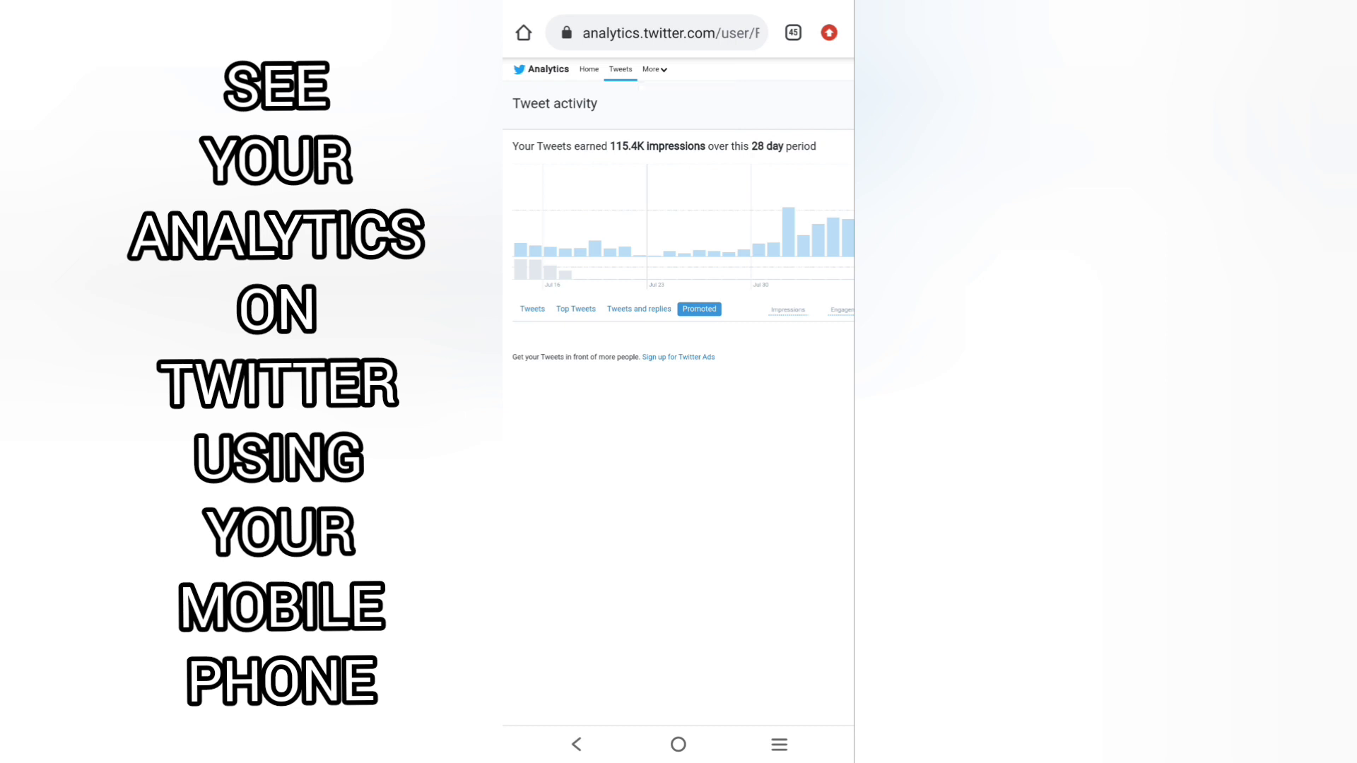
scroll(762, 209, up, 5)
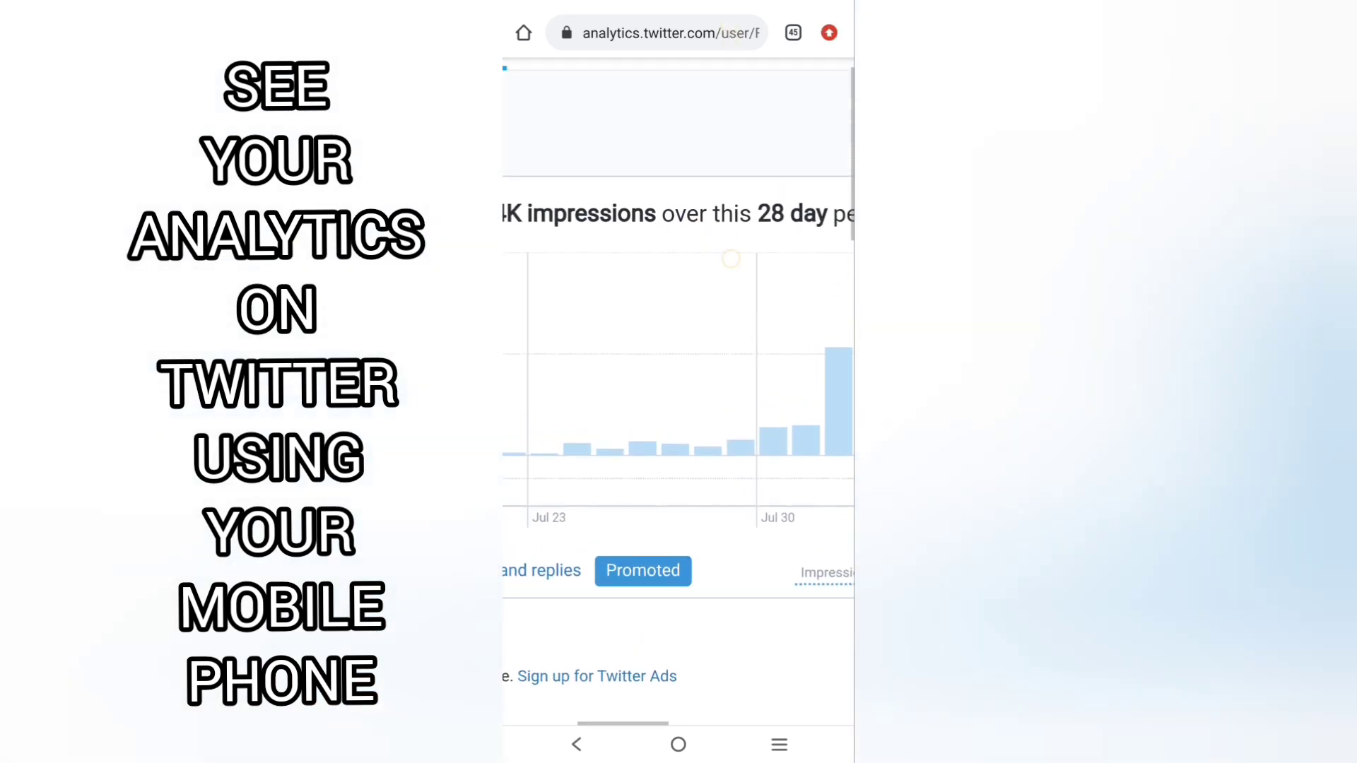
drag(615, 142, 730, 173)
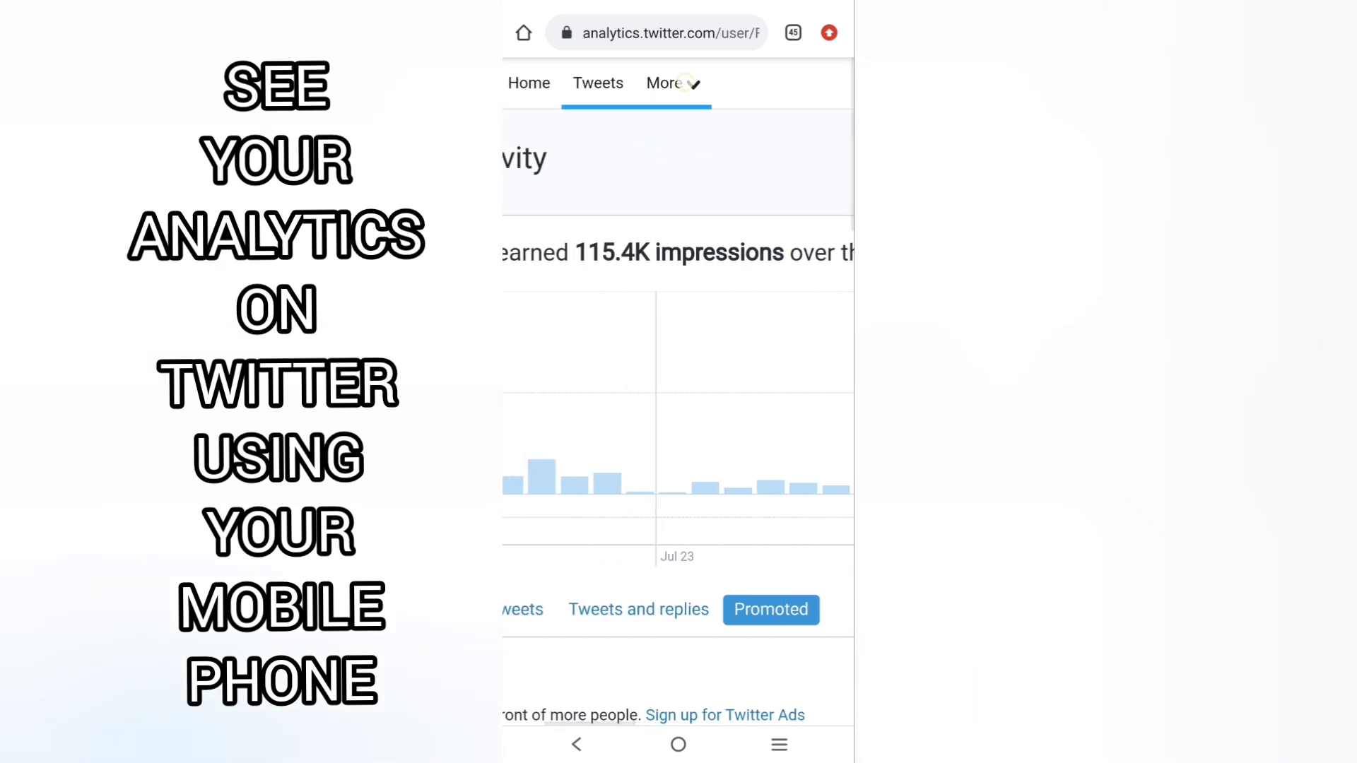
click(665, 84)
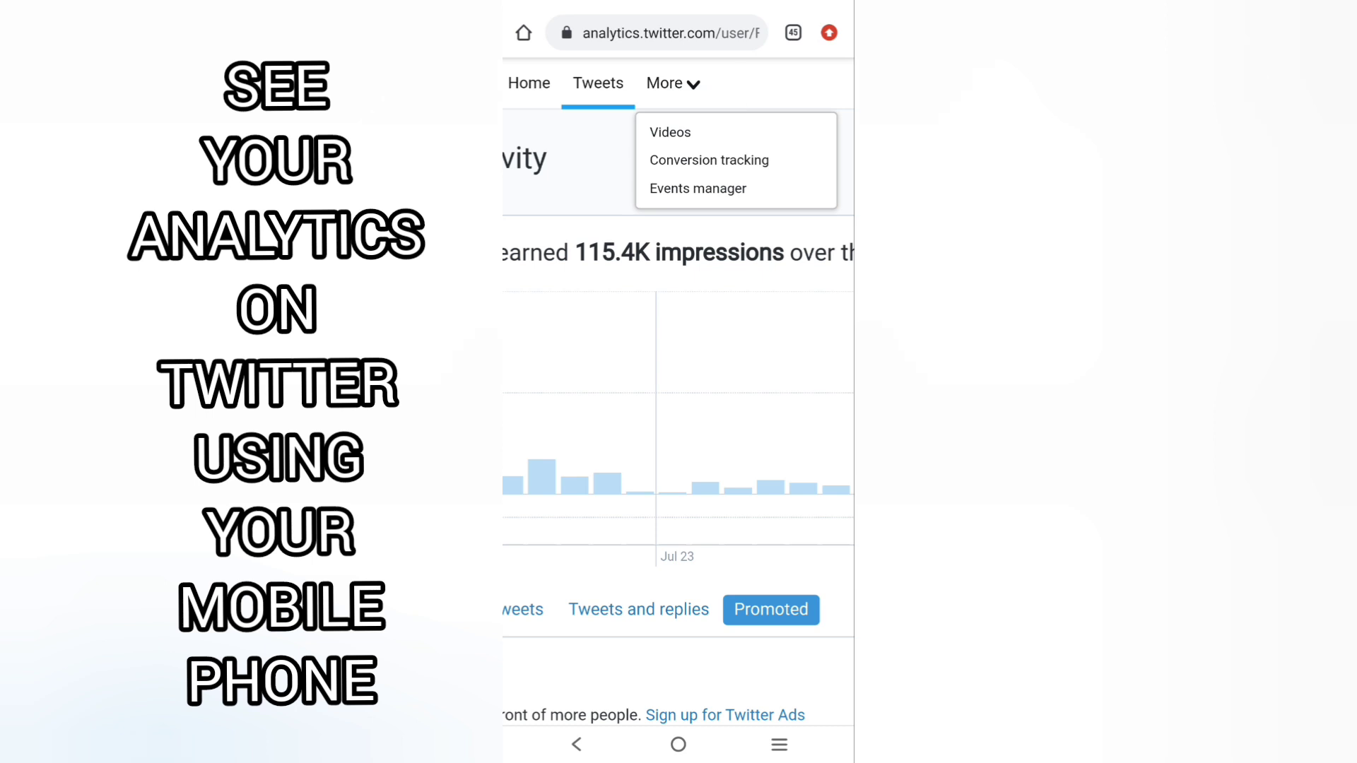
key(Escape)
scroll(678, 381, down, 5)
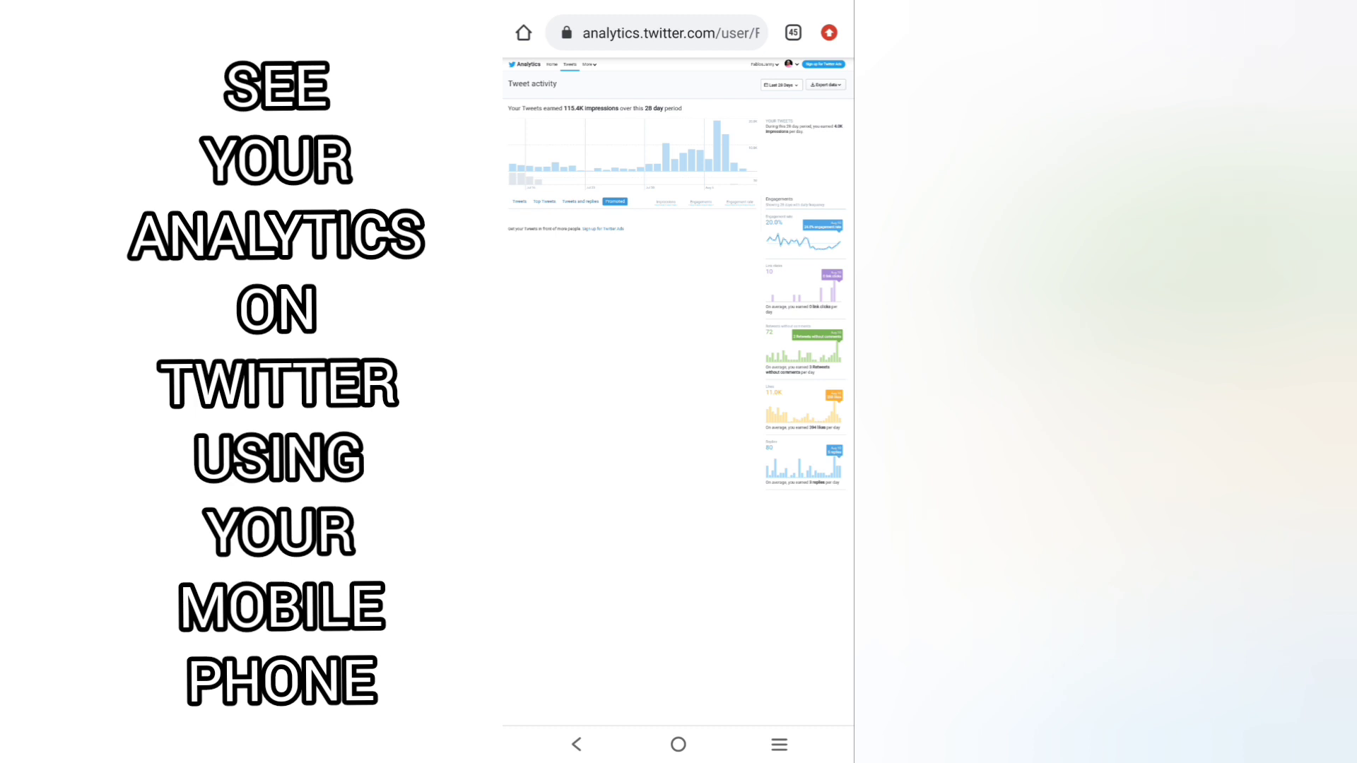
Step: Go back via Analytics Account home to Twitter's 'For you' home timeline
click(576, 744)
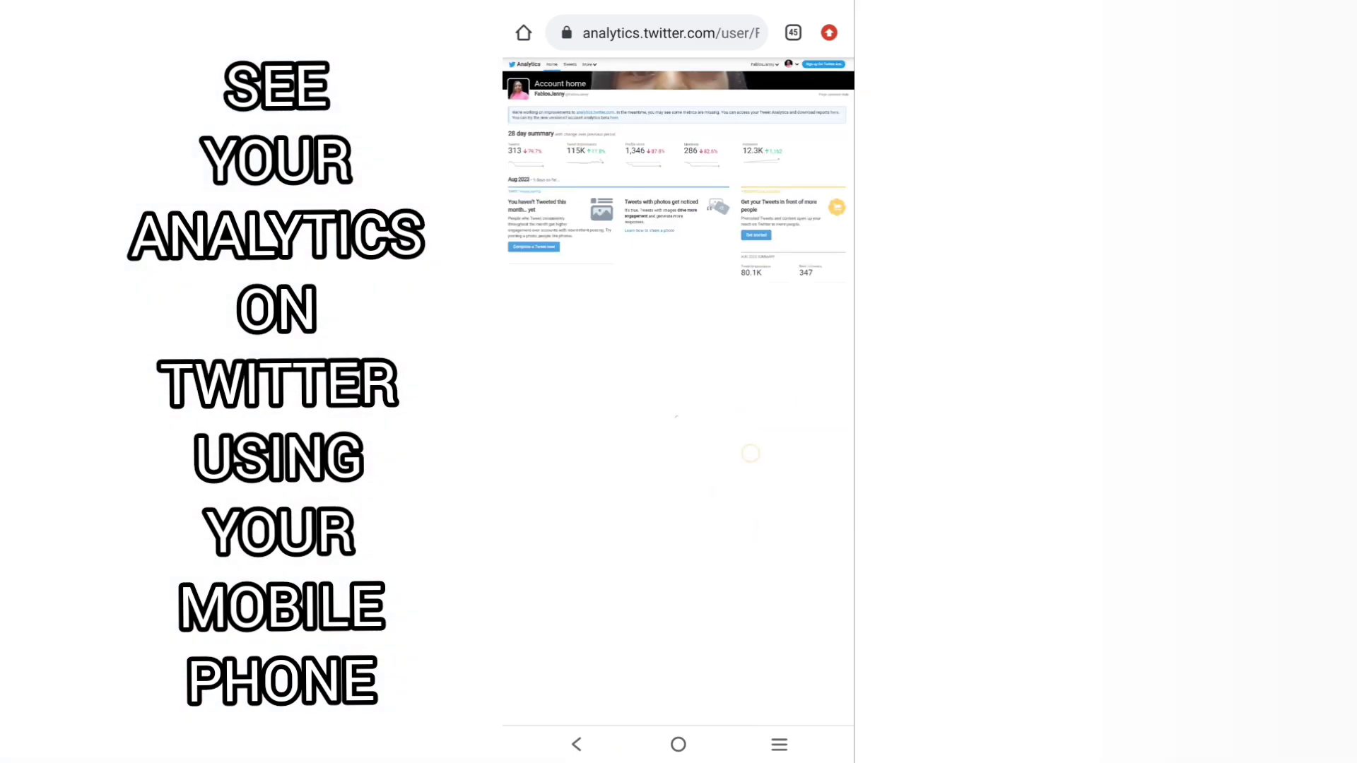
click(577, 745)
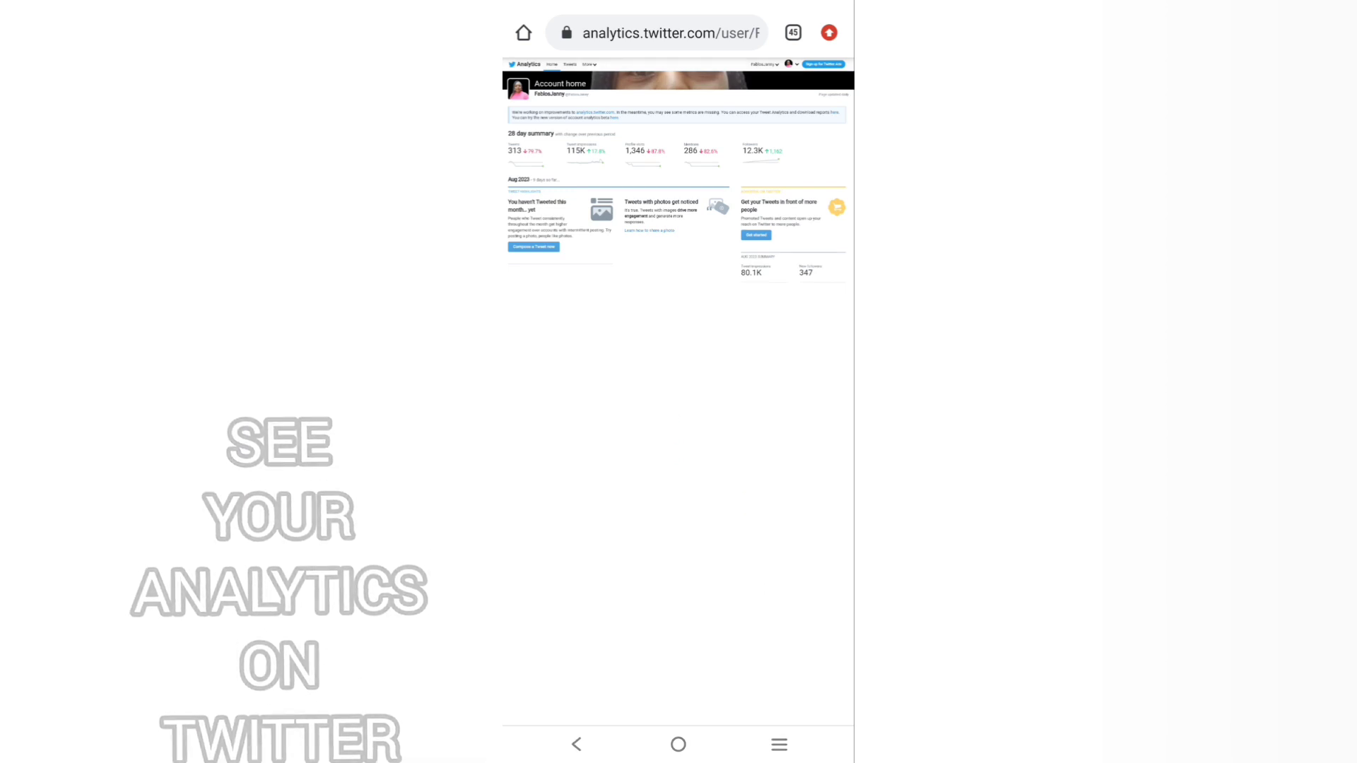
click(576, 744)
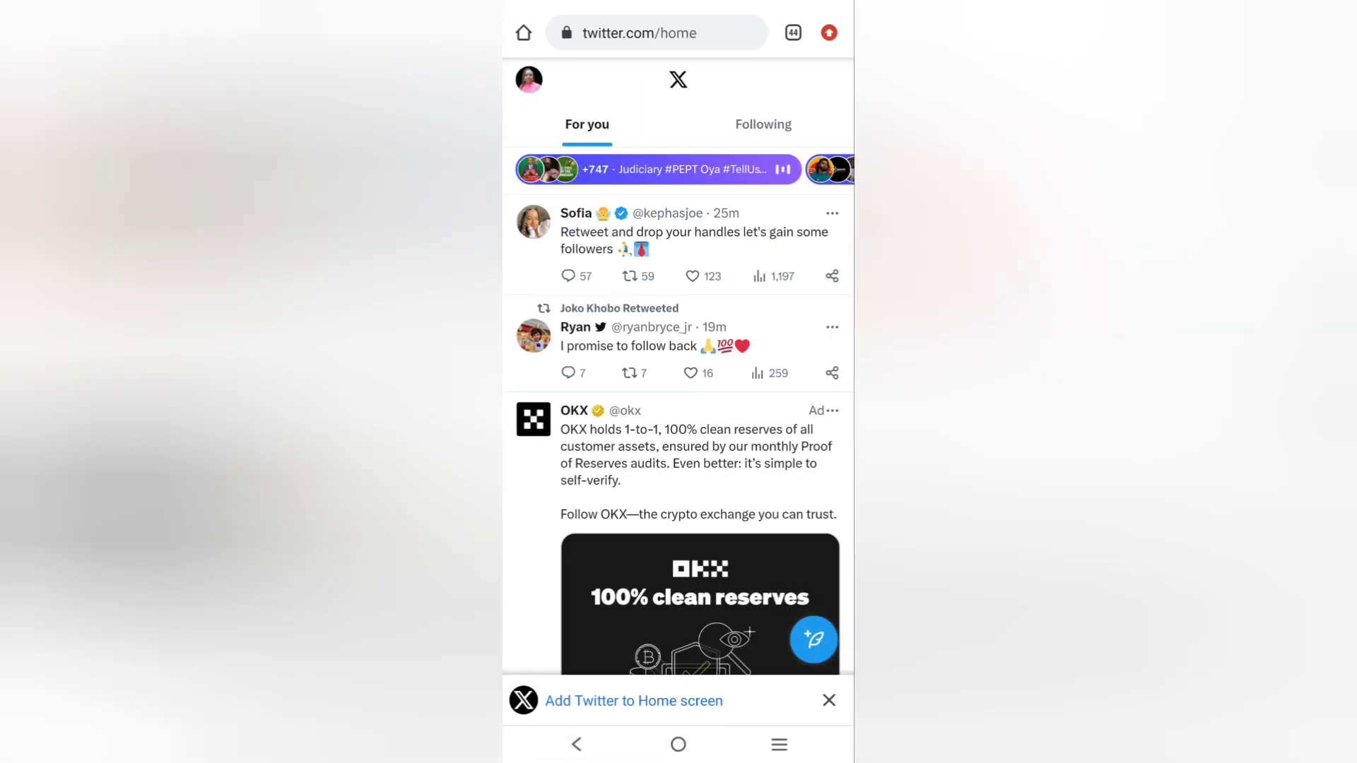